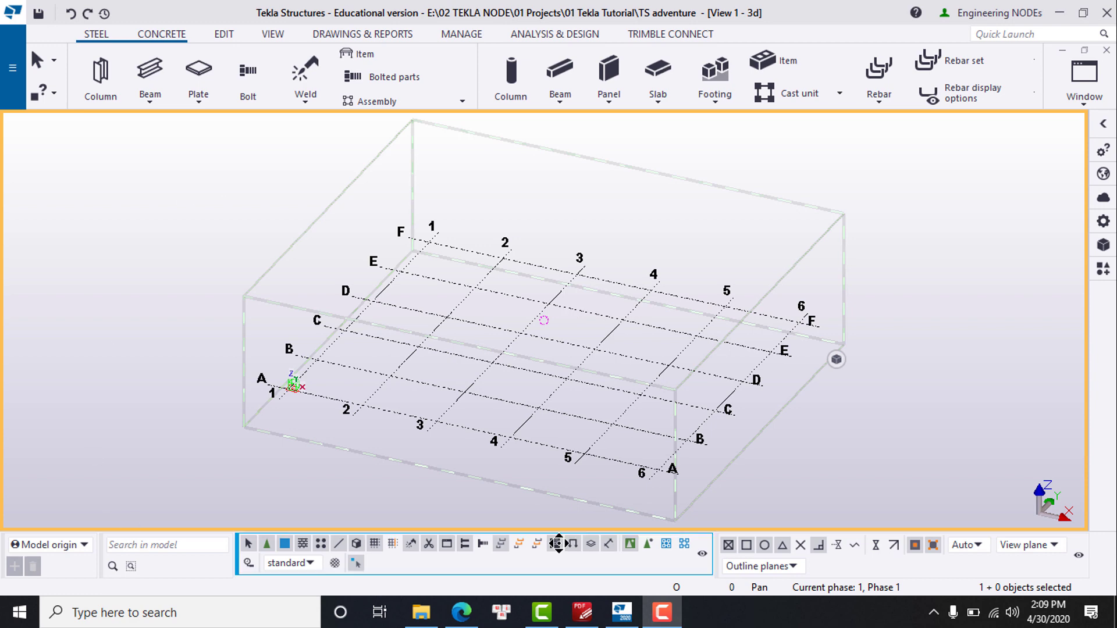
pyautogui.click(854, 266)
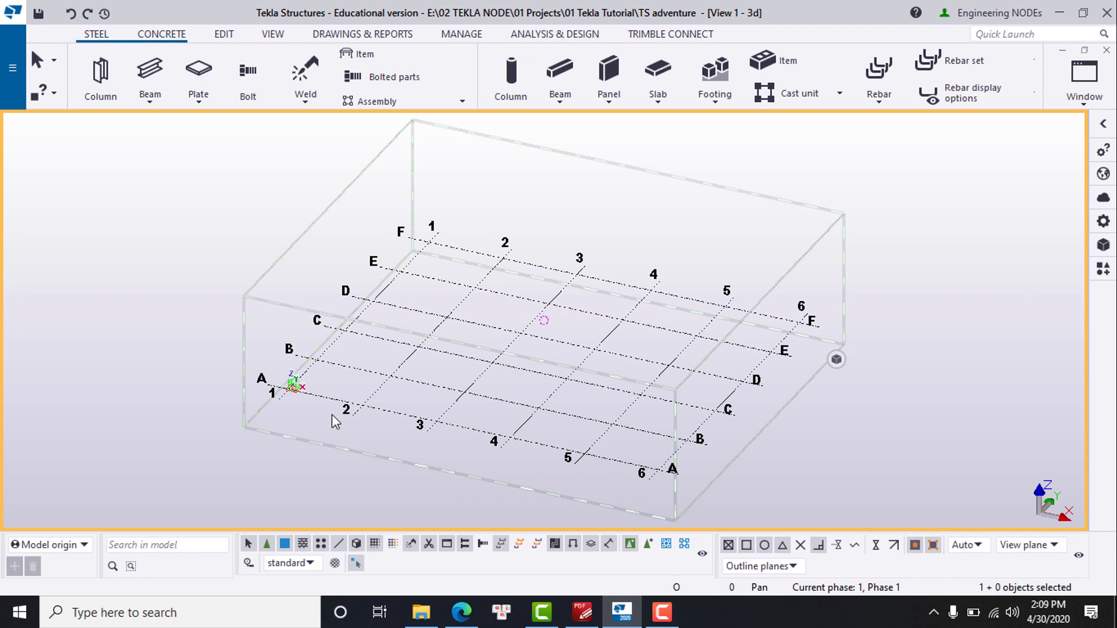
pyautogui.scroll(5, 277, 397)
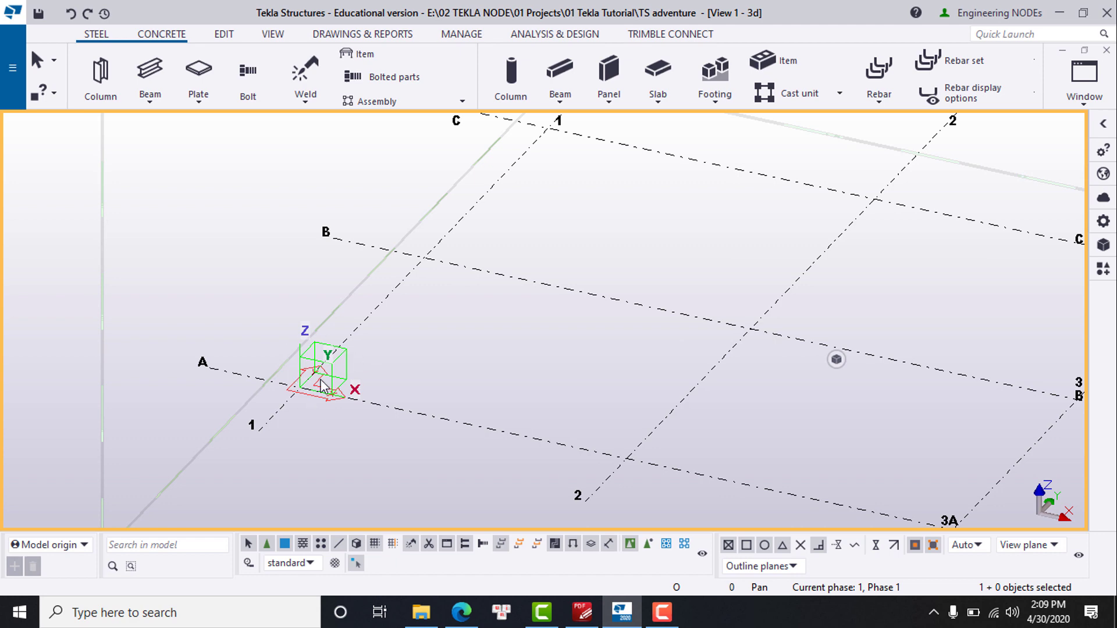
pyautogui.scroll(-5, 322, 386)
pyautogui.scroll(3, 384, 340)
pyautogui.scroll(-2, 682, 233)
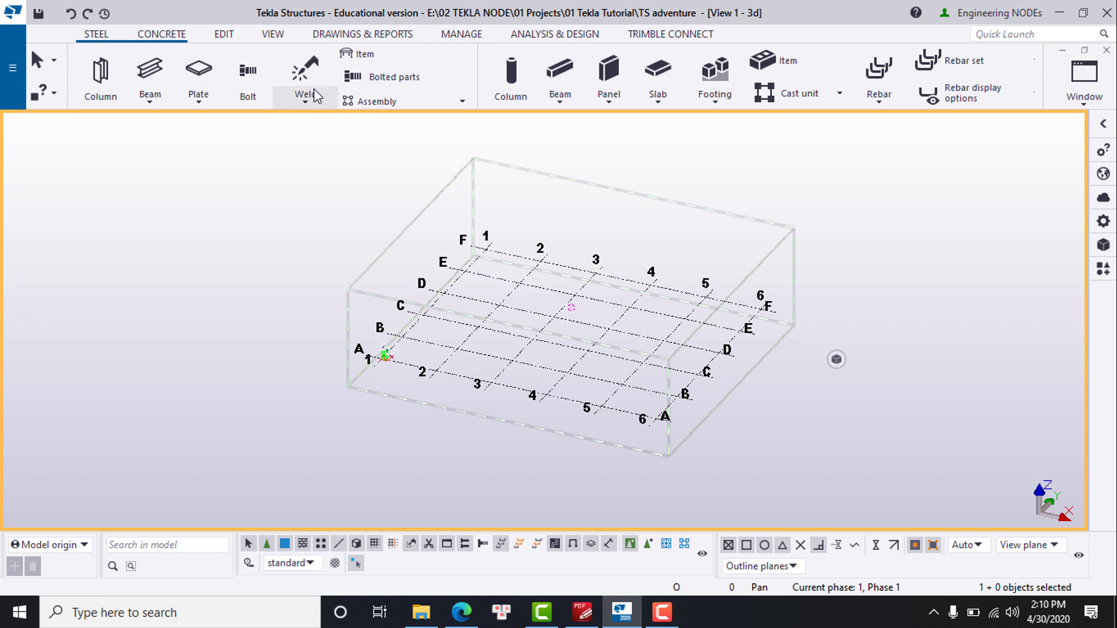
# Place a concrete column at grid intersection B-3
pyautogui.click(159, 36)
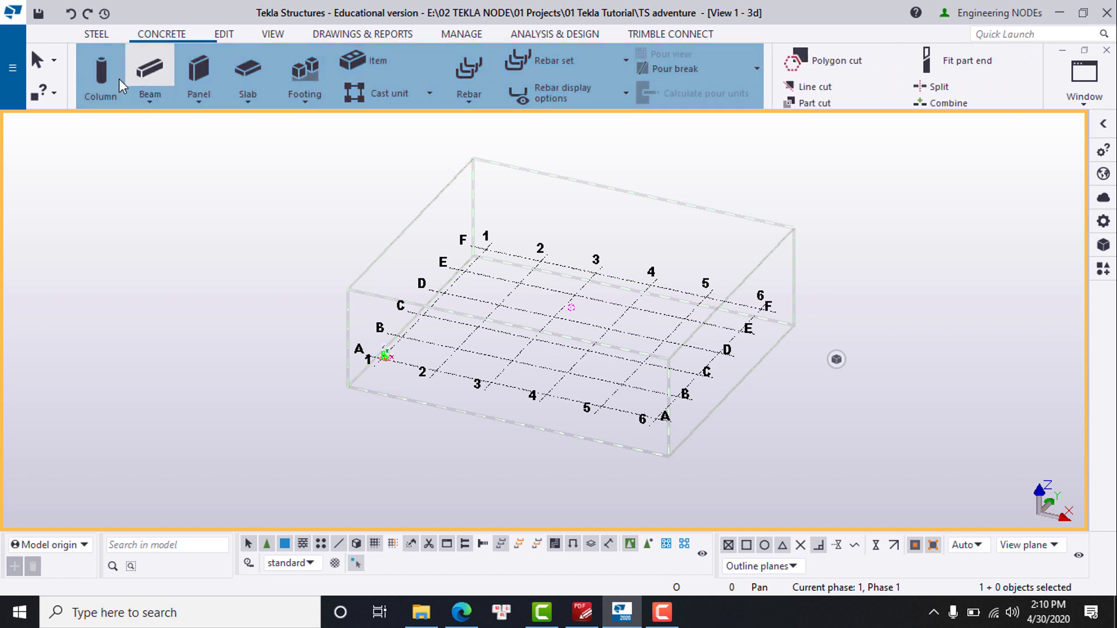
pyautogui.click(514, 359)
pyautogui.scroll(5, 512, 358)
pyautogui.scroll(-6, 512, 357)
pyautogui.scroll(2, 454, 323)
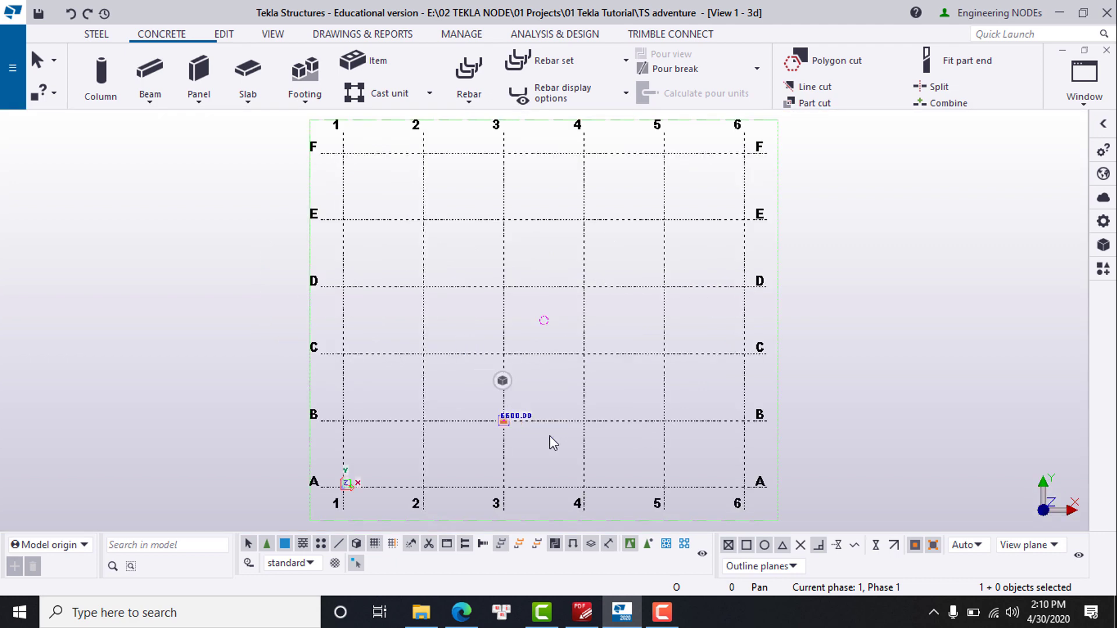
# Copy the concrete column twice from origin B-4 to points outside the grid, without expanding the work area
pyautogui.press('c')
pyautogui.rightClick(576, 401)
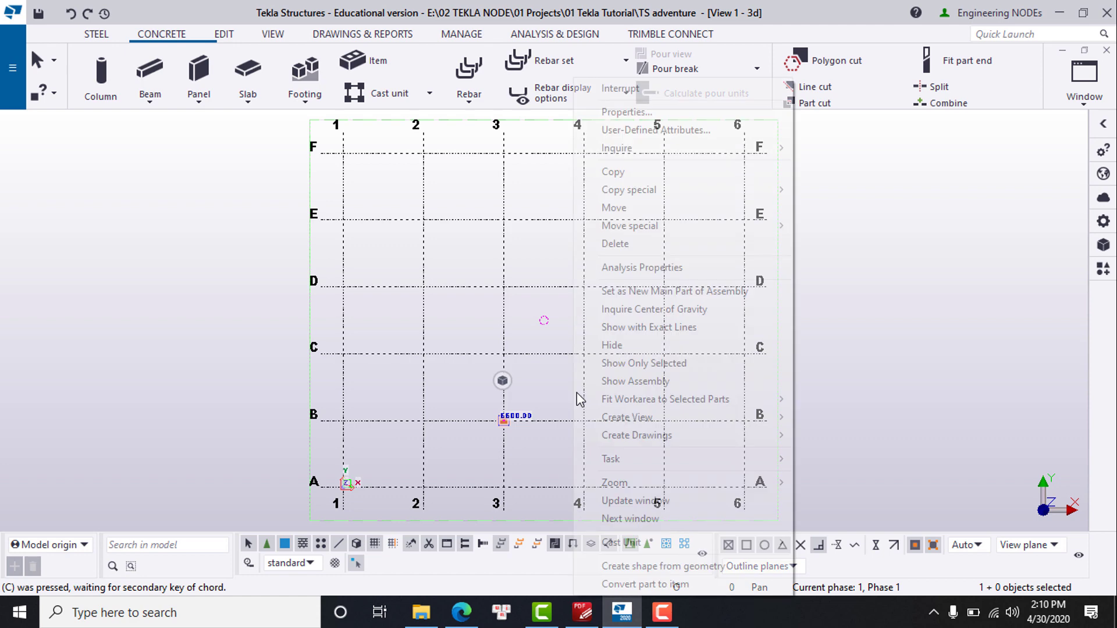
pyautogui.click(647, 178)
pyautogui.click(584, 420)
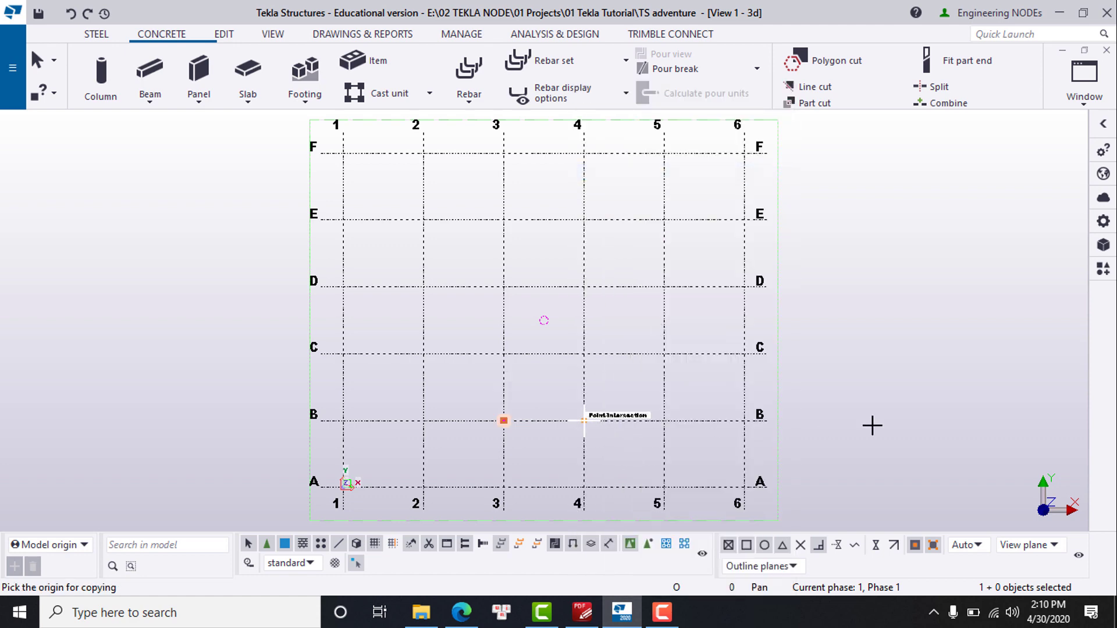
pyautogui.click(663, 401)
pyautogui.click(601, 347)
pyautogui.scroll(-4, 587, 334)
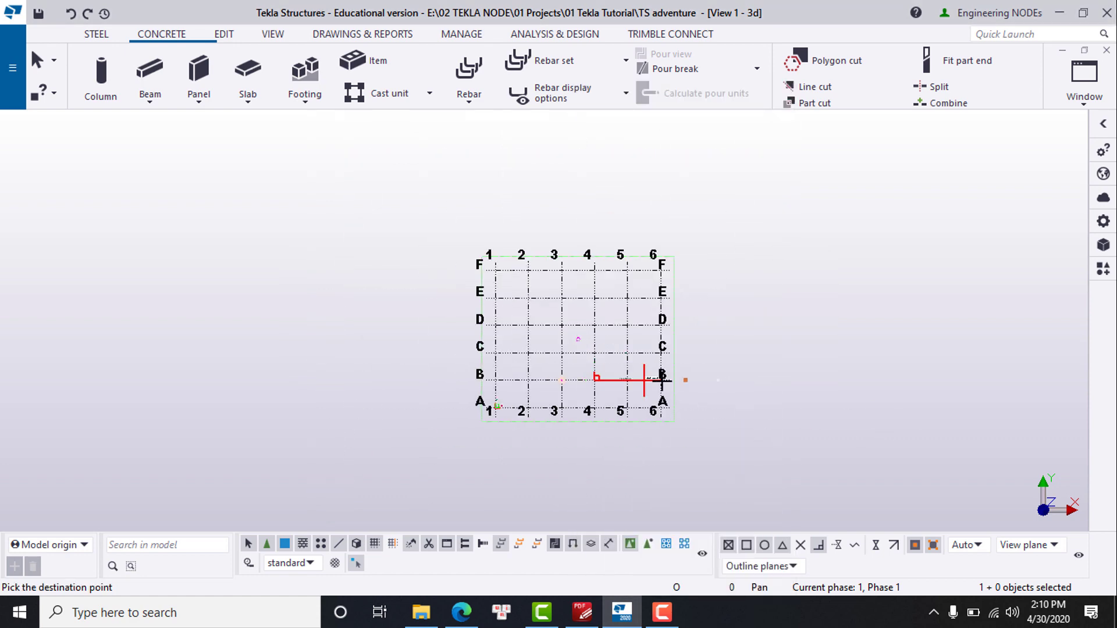
pyautogui.hotkey('ctrl', 'p')
pyautogui.scroll(2, 629, 419)
pyautogui.scroll(-5, 648, 382)
pyautogui.click(648, 382)
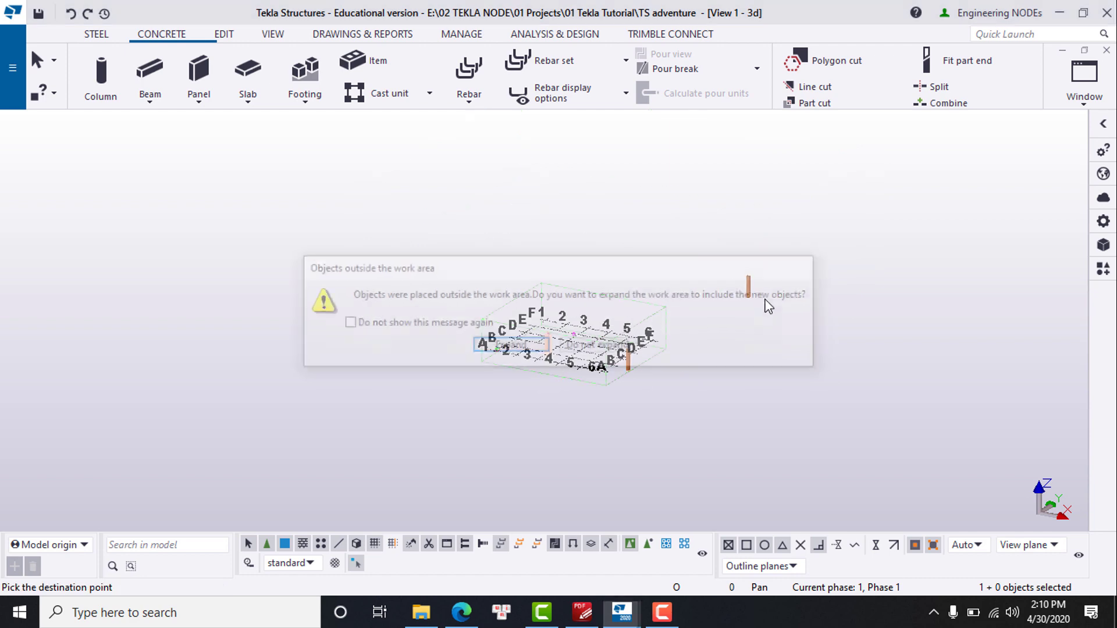
pyautogui.click(637, 345)
# Redraw the 3D view with the column copies outside the work area
pyautogui.scroll(2, 648, 324)
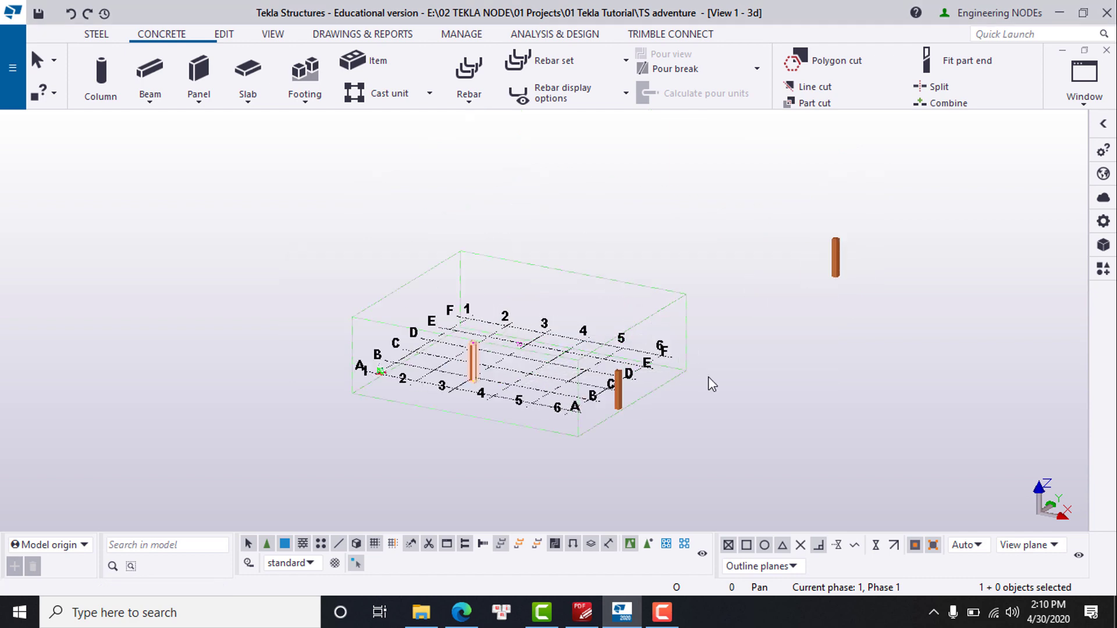
pyautogui.scroll(-2, 646, 398)
pyautogui.scroll(2, 646, 400)
pyautogui.rightClick(736, 270)
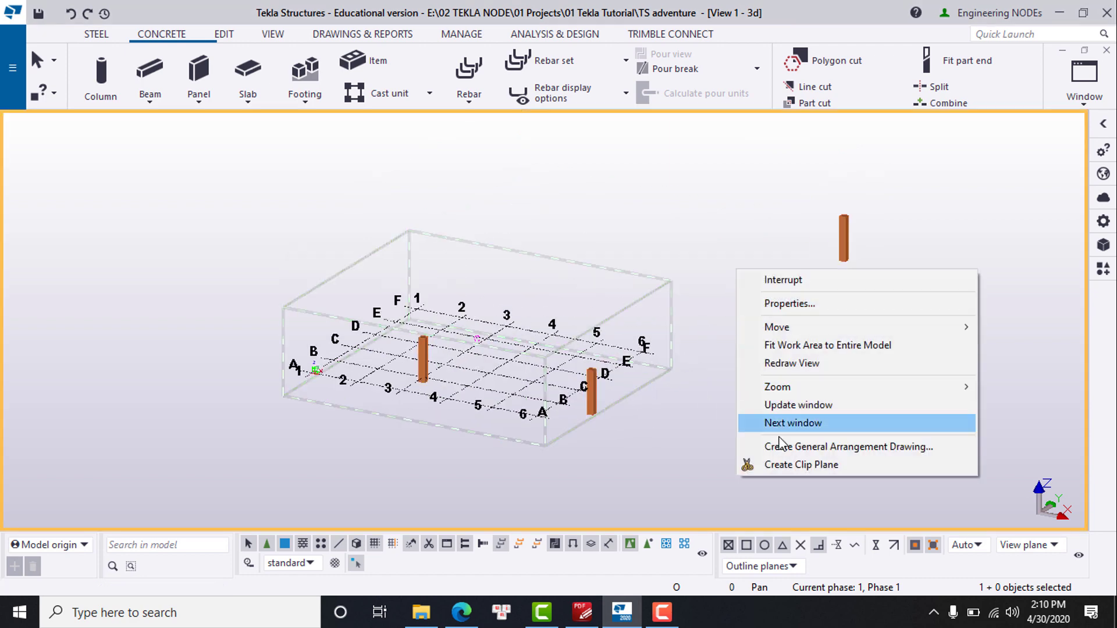
pyautogui.click(790, 364)
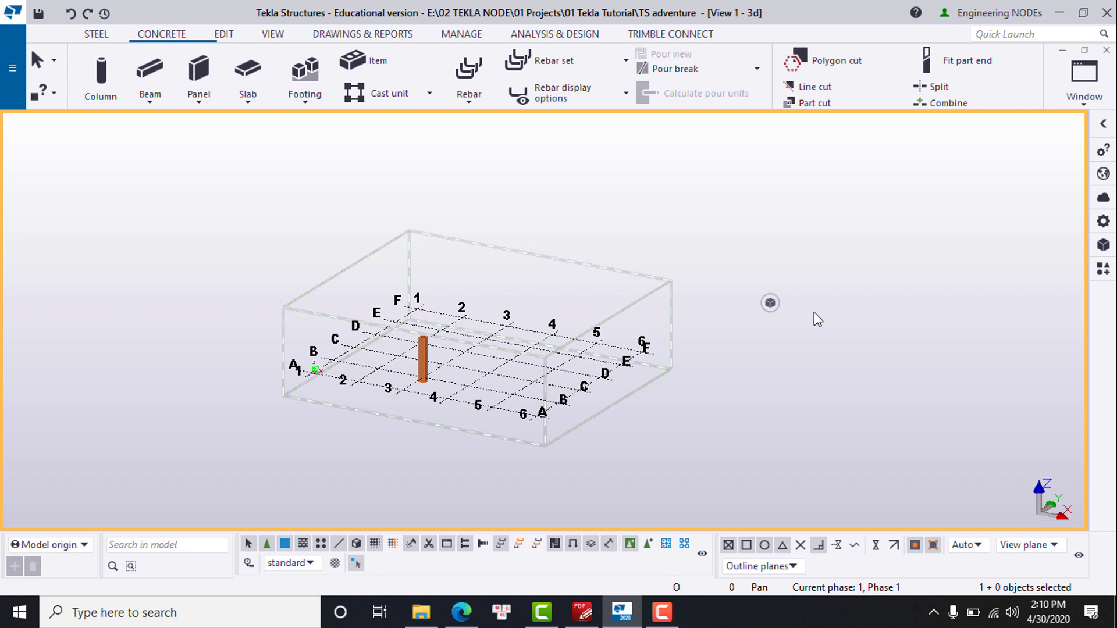
# Fit the work area to the entire model so that it includes the copied columns
pyautogui.click(771, 303)
pyautogui.rightClick(691, 189)
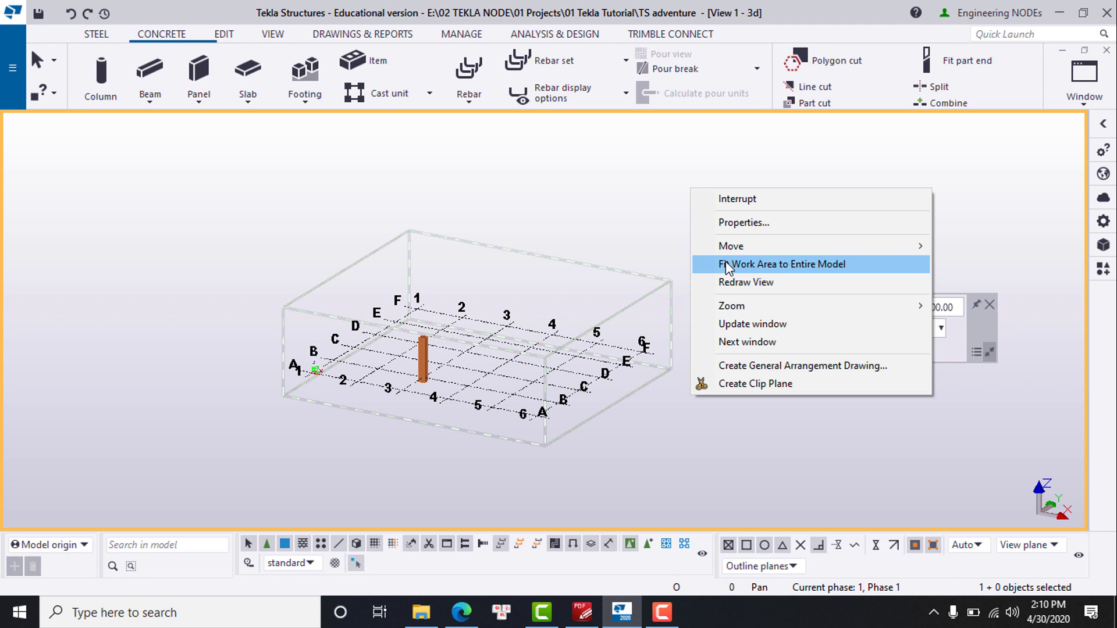
pyautogui.click(725, 265)
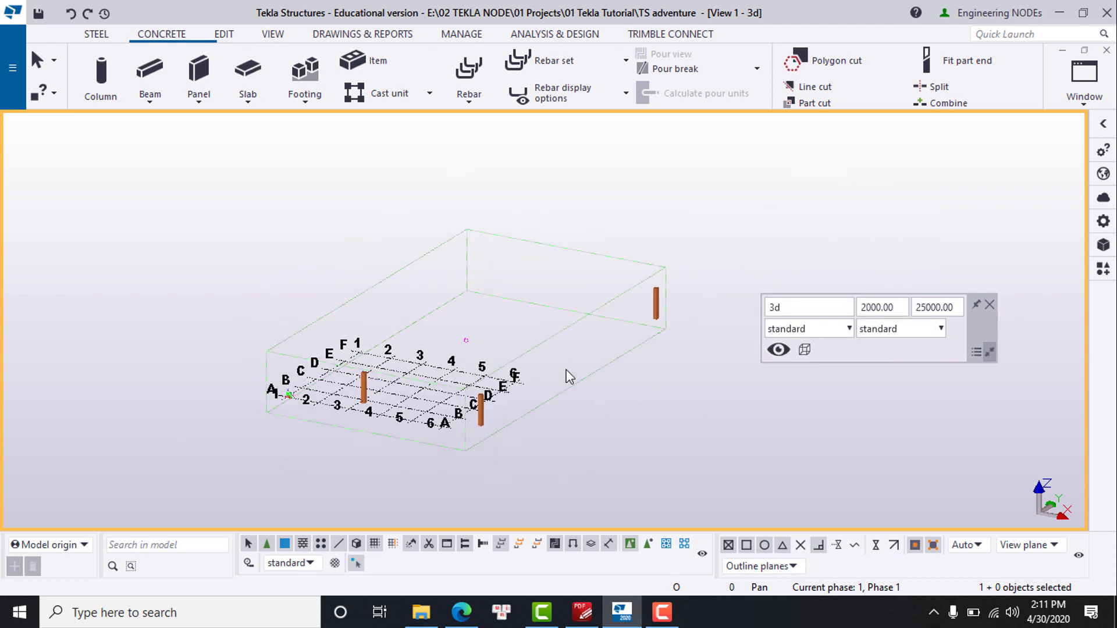
pyautogui.keyDown('ctrl'); pyautogui.moveTo(569, 377); pyautogui.dragTo(517, 412, button='middle'); pyautogui.keyUp('ctrl')
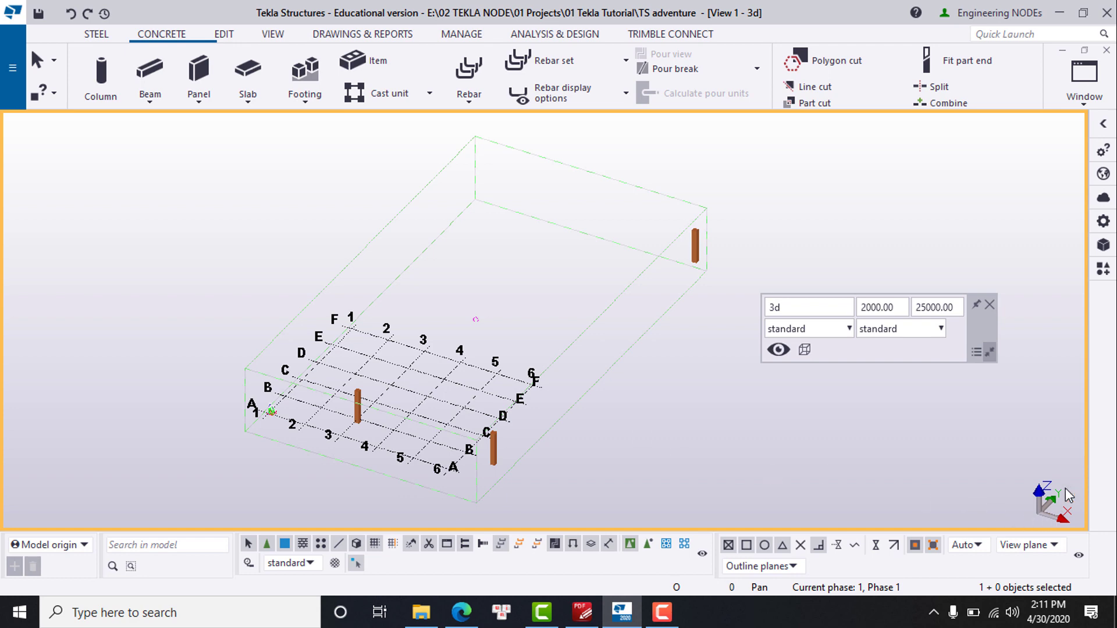
pyautogui.scroll(2, 1085, 506)
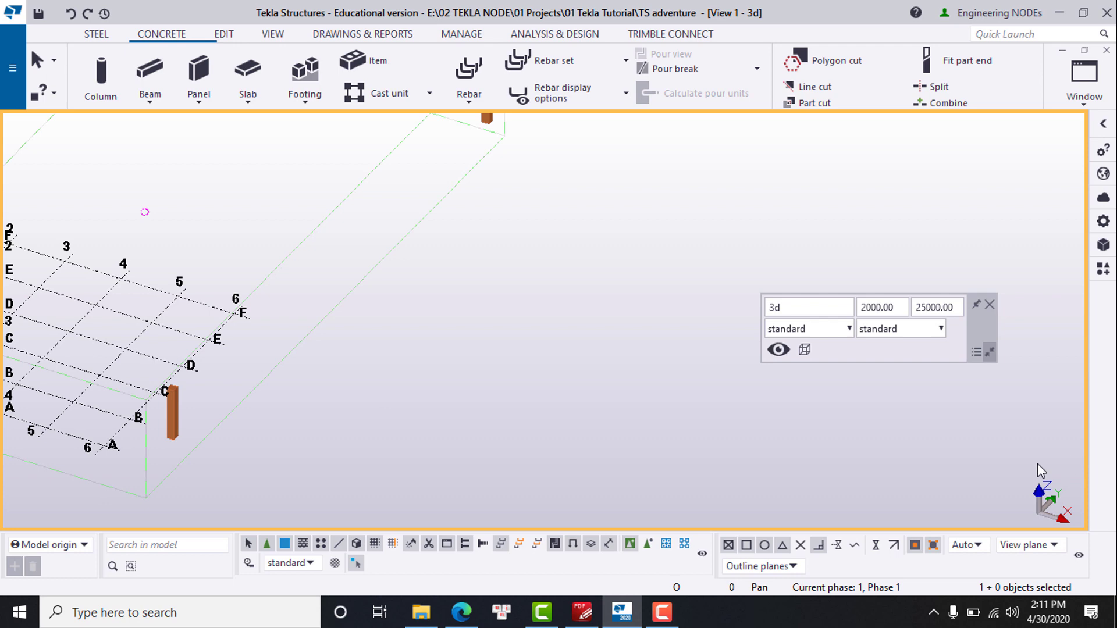
pyautogui.scroll(-2, 1076, 515)
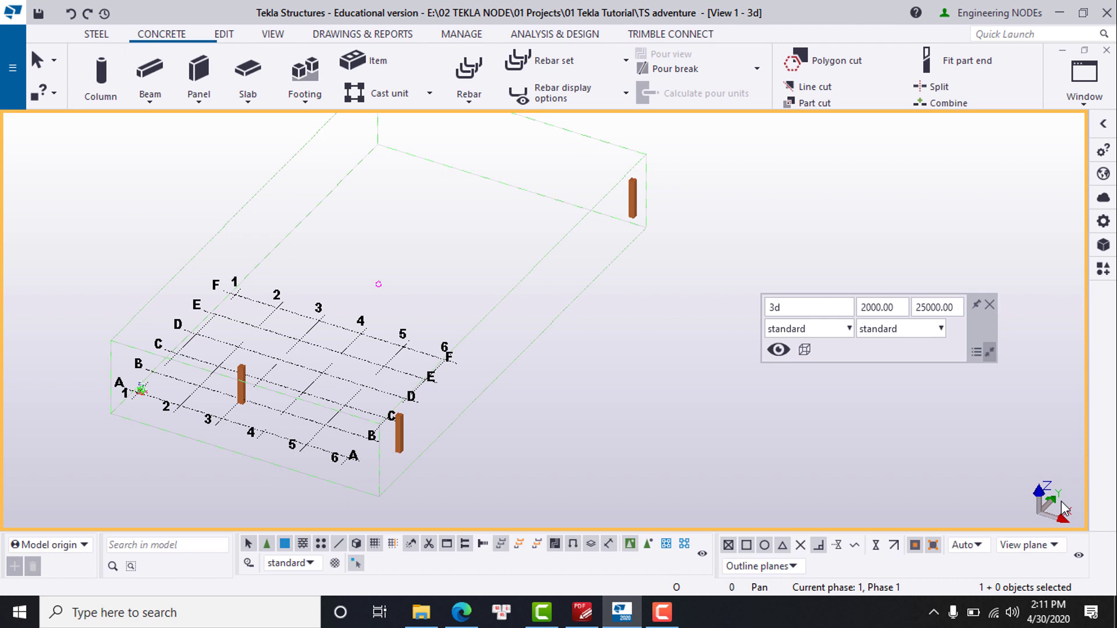
pyautogui.moveTo(599, 451); pyautogui.dragTo(767, 471, button='middle')
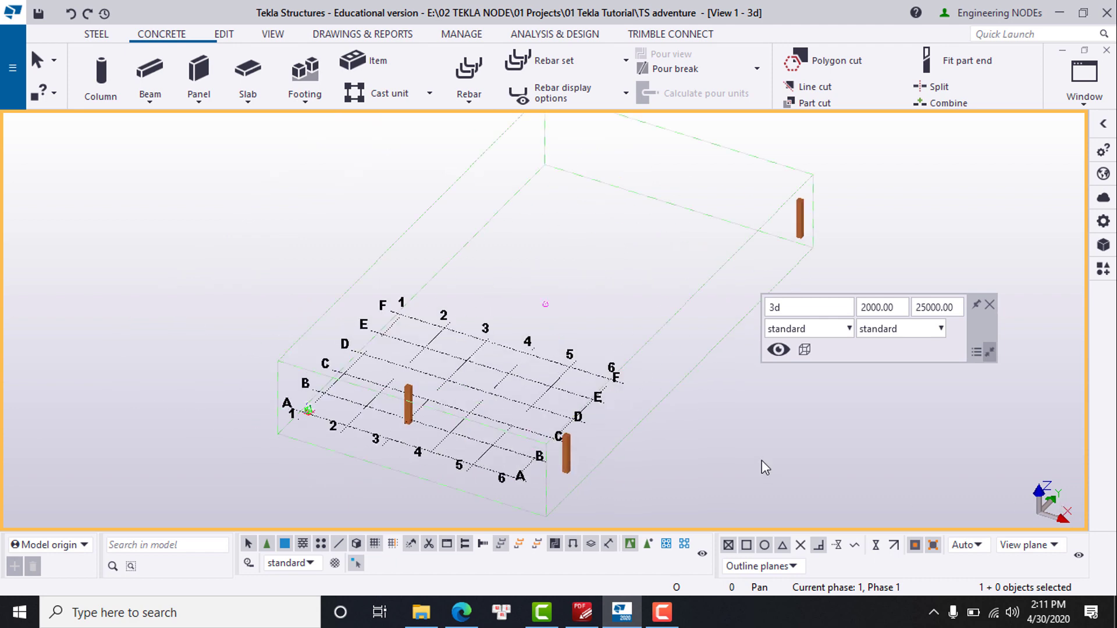
# Review the settings and the available commands for steel, concrete, editing, views, drawings and reports, management, analysis and design, and Trimble Connect
pyautogui.click(11, 70)
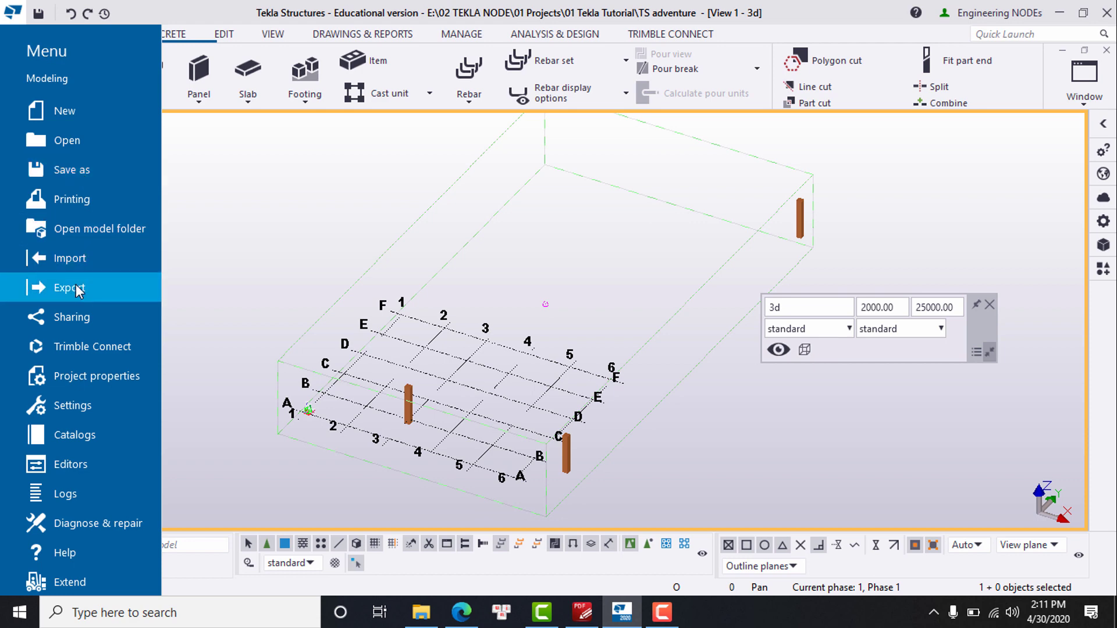
pyautogui.click(68, 410)
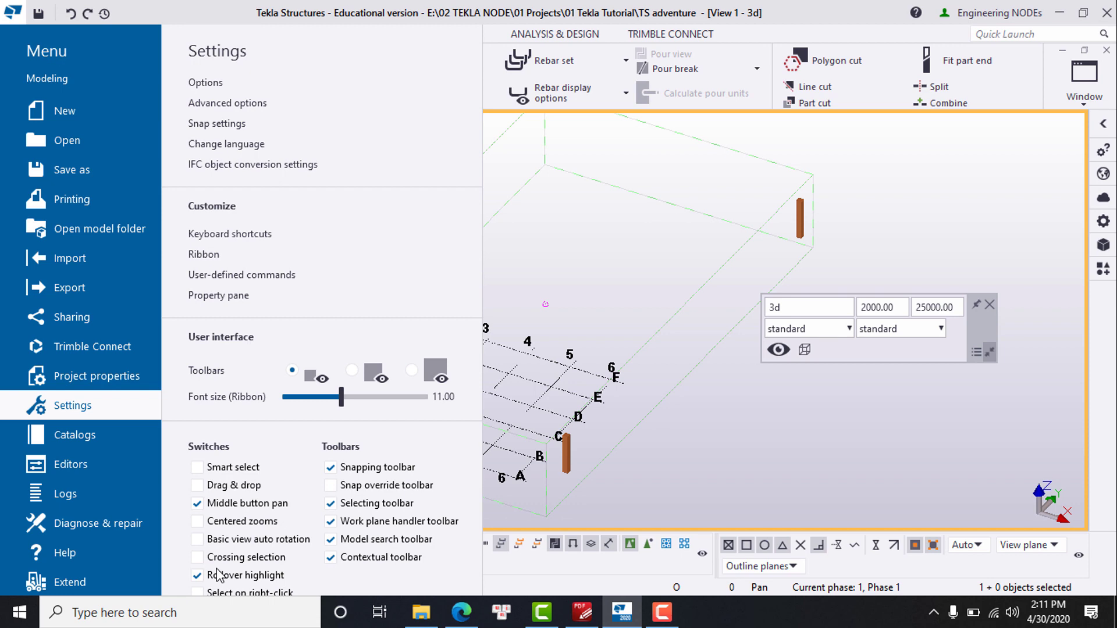
pyautogui.click(552, 251)
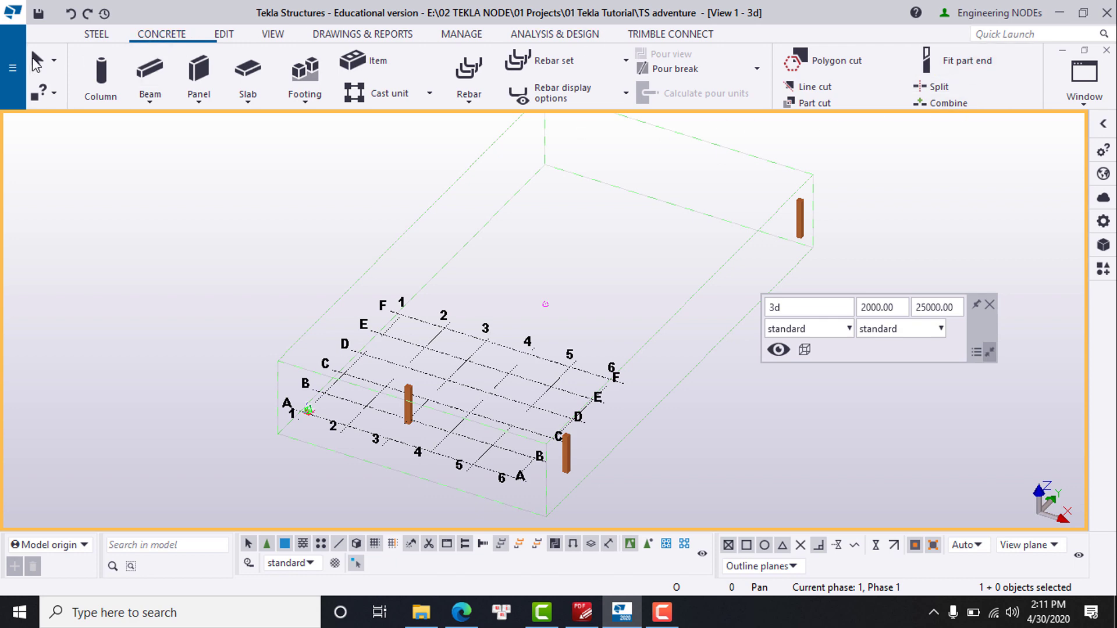
pyautogui.click(96, 34)
pyautogui.click(178, 34)
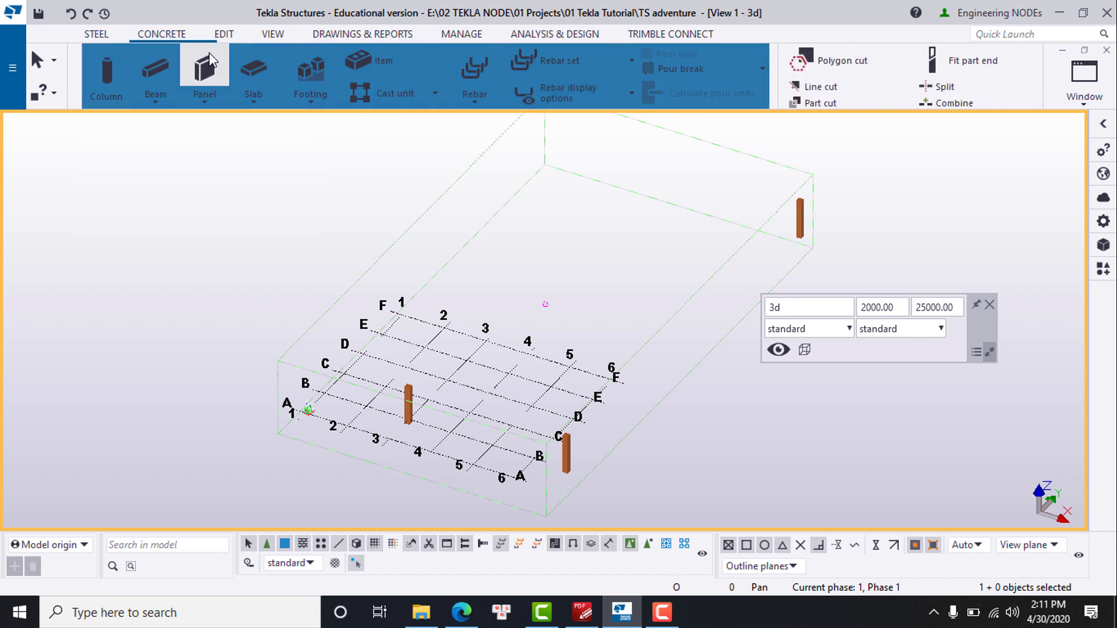
pyautogui.click(223, 36)
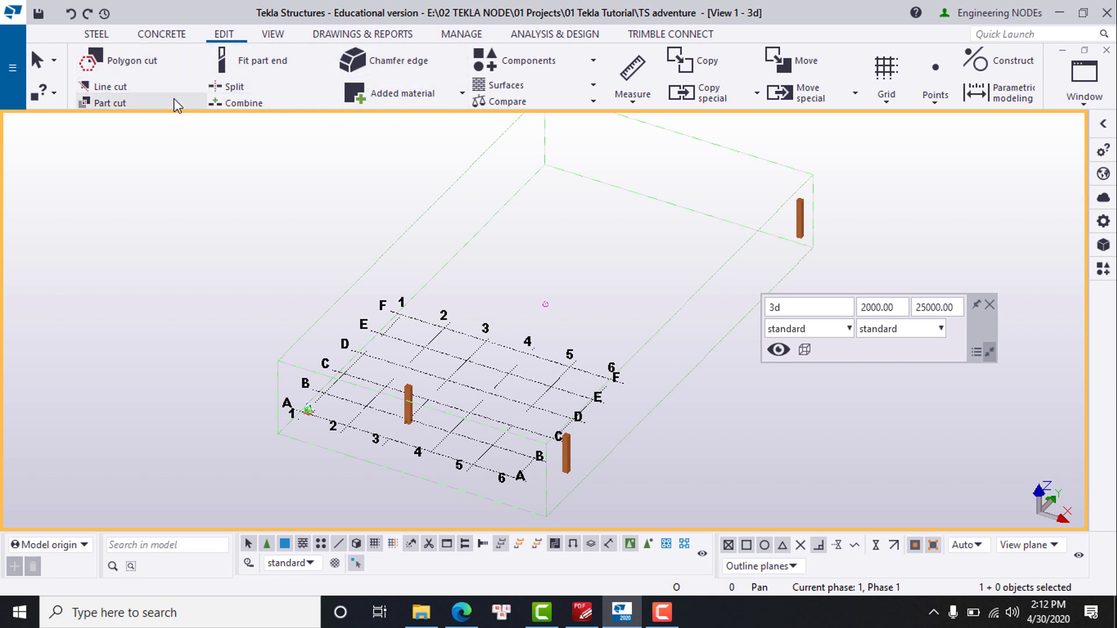
pyautogui.click(274, 34)
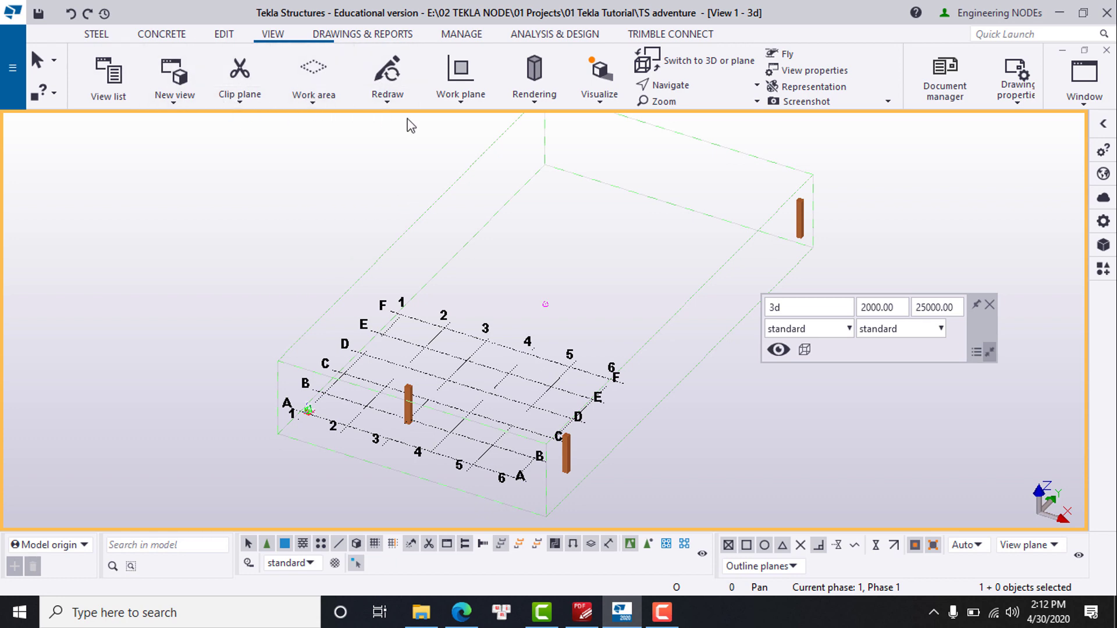
pyautogui.click(366, 34)
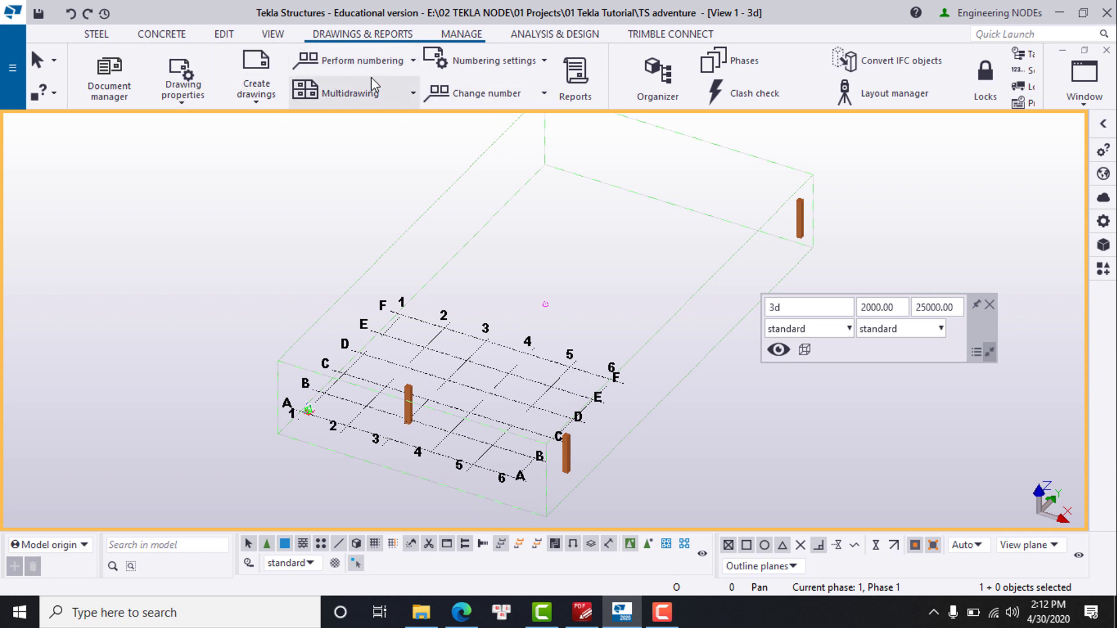
pyautogui.click(483, 35)
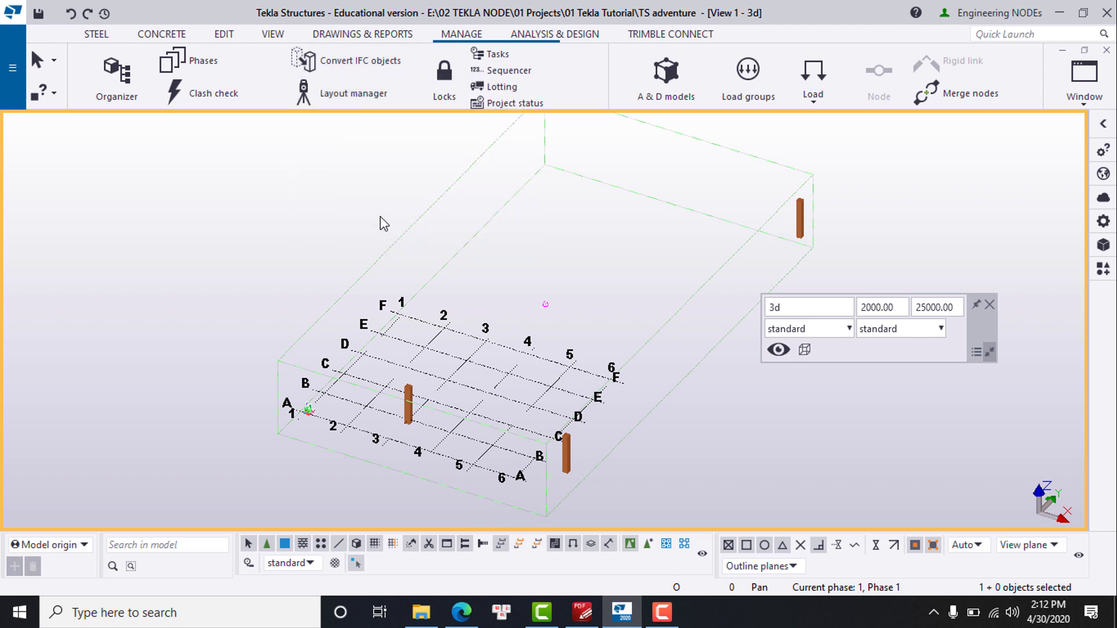
pyautogui.click(559, 35)
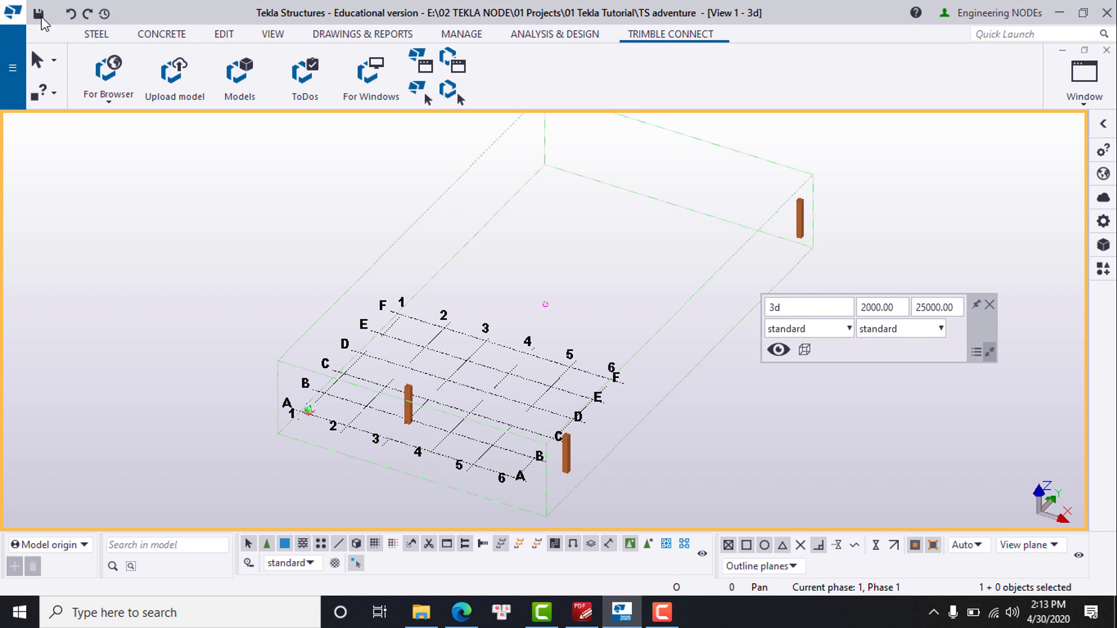
# Roll the model back to the creation of the concrete column in the undo history, removing both column copies
pyautogui.click(104, 14)
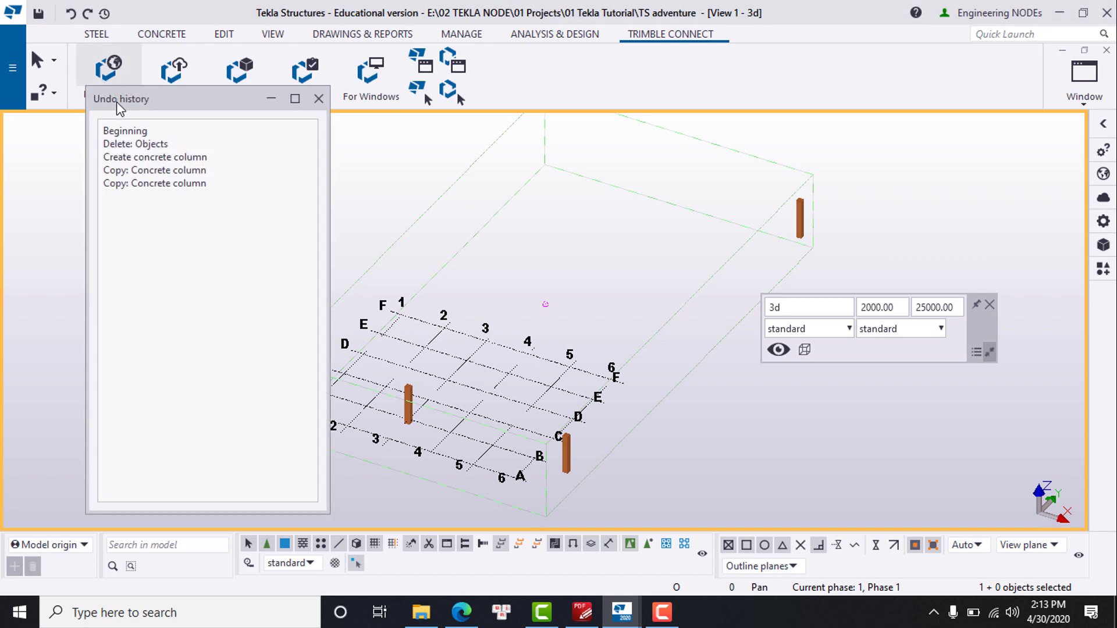
pyautogui.click(152, 163)
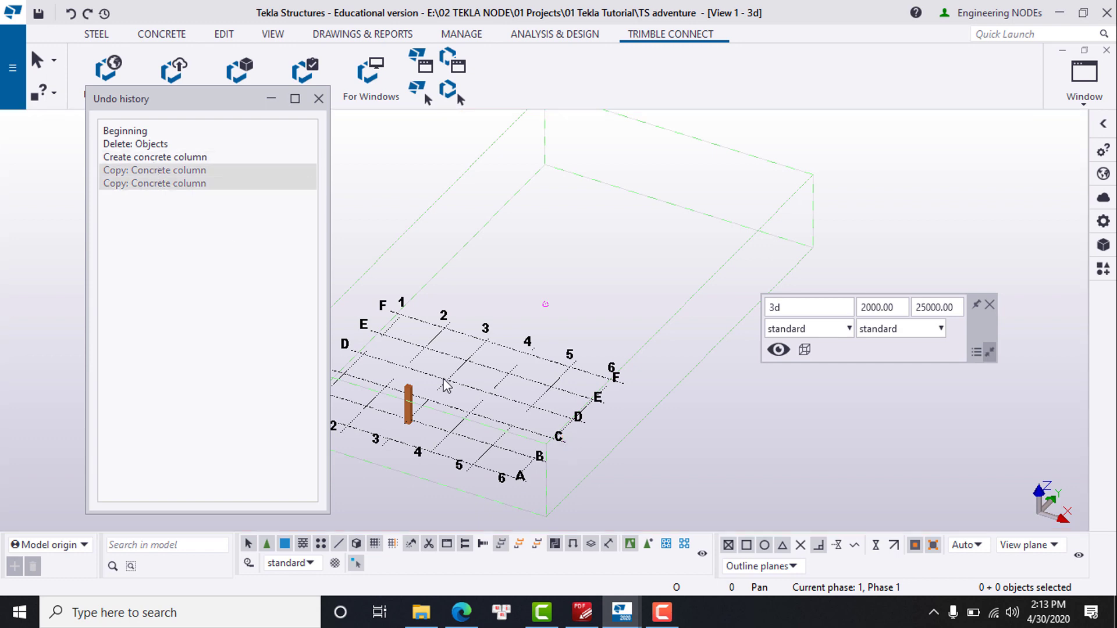
pyautogui.scroll(-3, 445, 381)
pyautogui.scroll(3, 451, 375)
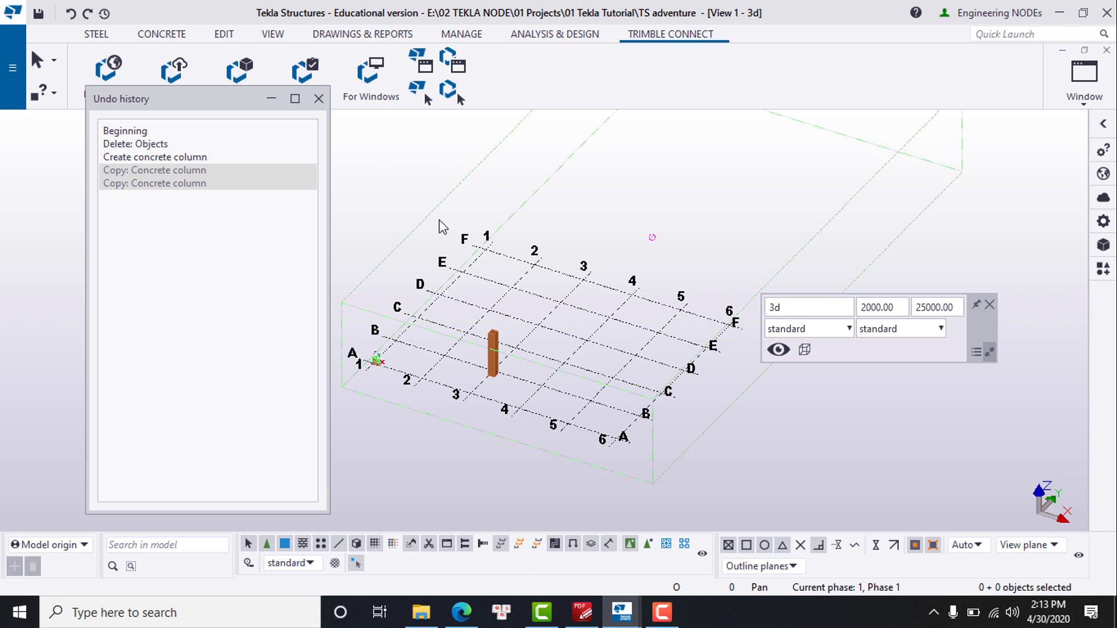
pyautogui.click(319, 99)
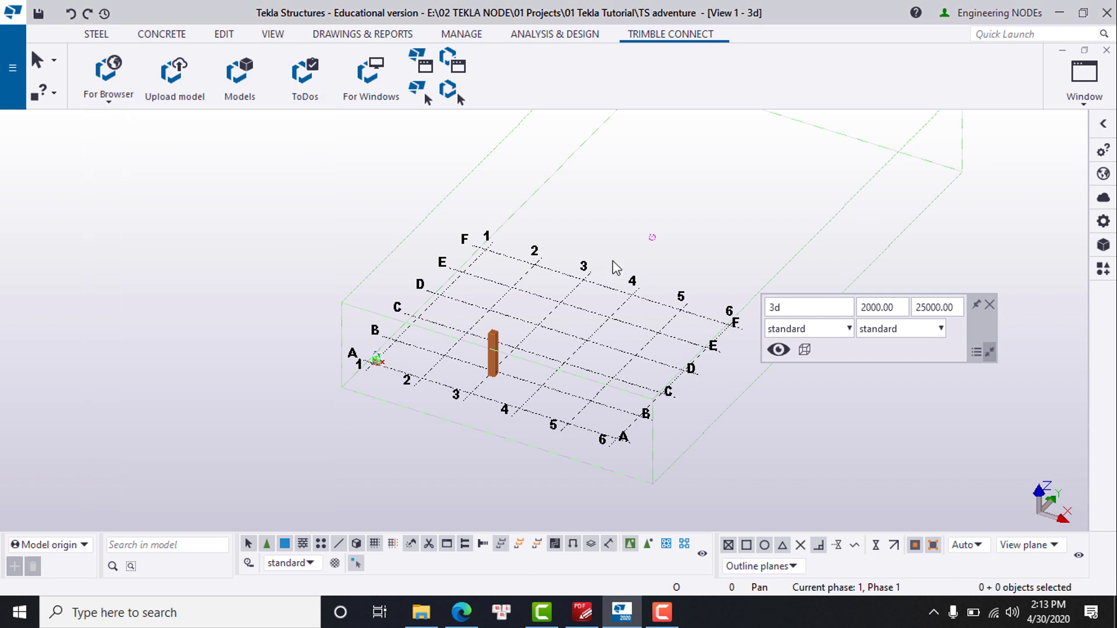
# Find the steel column command by searching for "column", and place a steel column at grid intersection D-3
pyautogui.click(1019, 37)
pyautogui.write('column')
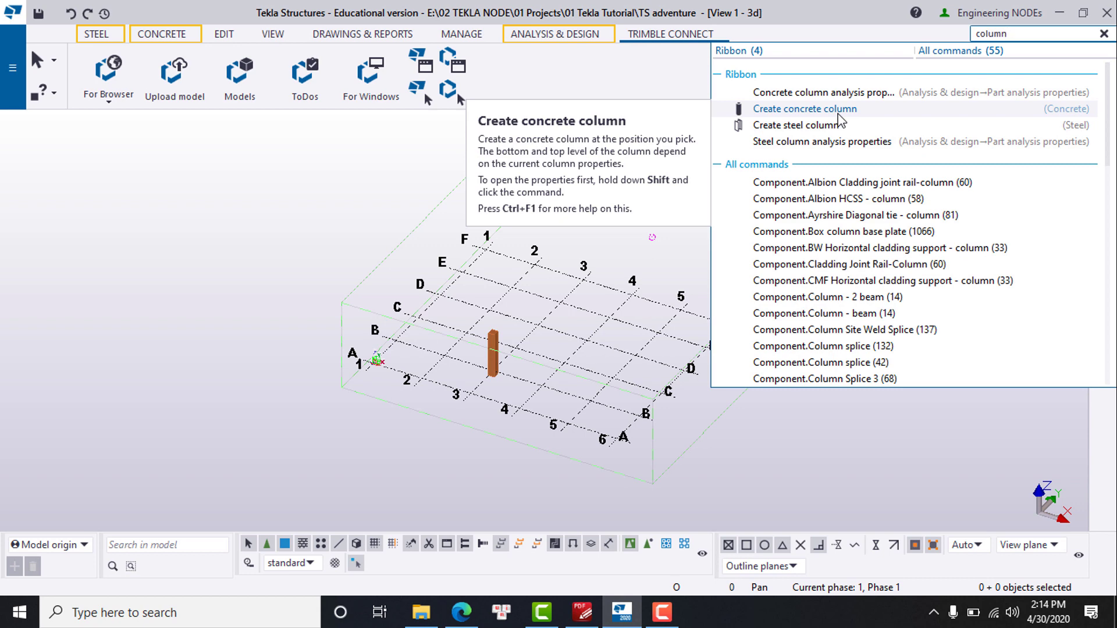
pyautogui.click(806, 125)
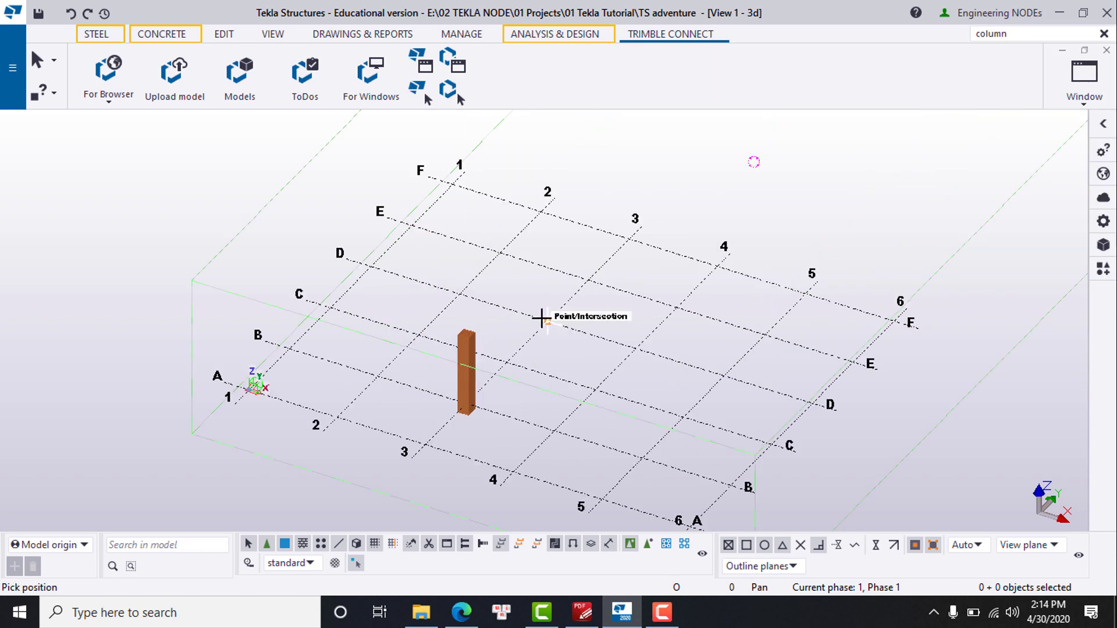
pyautogui.scroll(3, 558, 277)
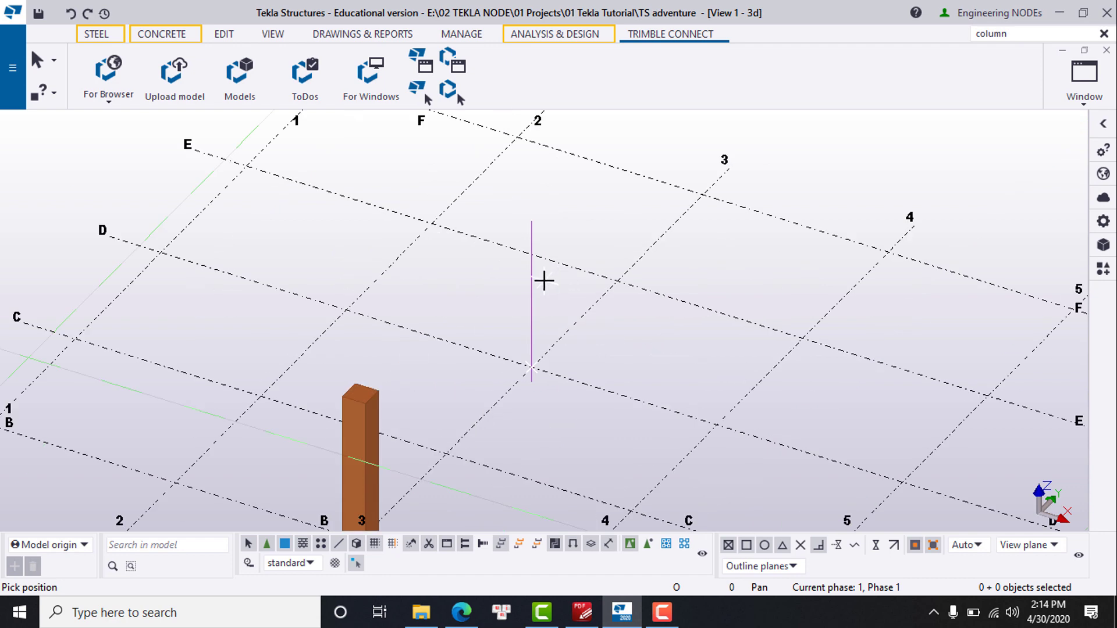
pyautogui.click(531, 281)
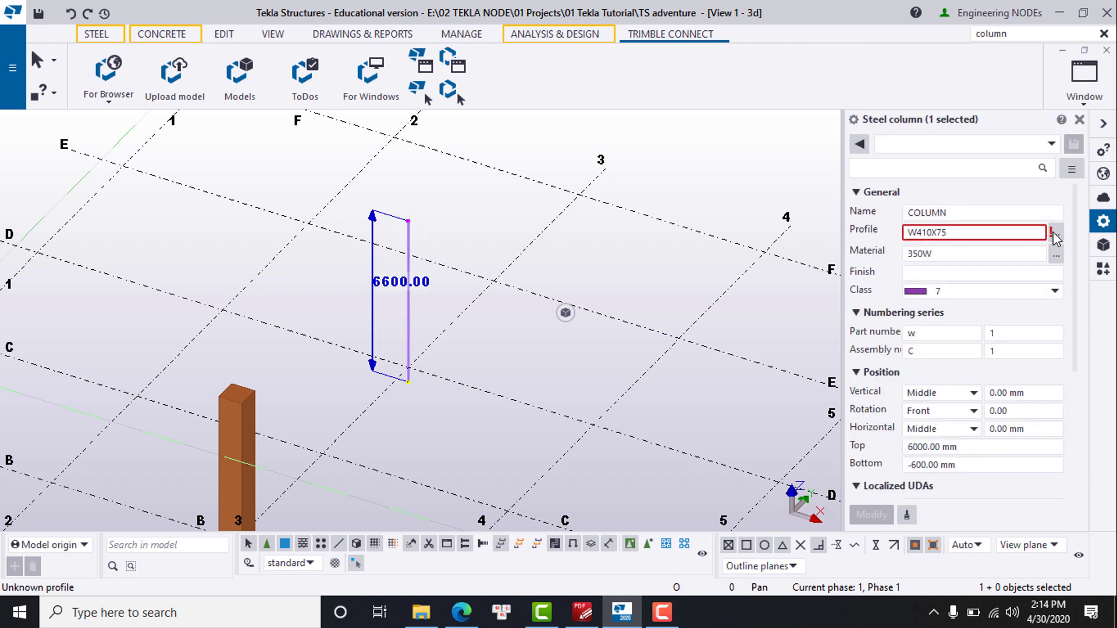
# Change the steel column's profile to HI300-15-20*300 using the HI type from the I profiles, and apply the modification
pyautogui.click(1056, 233)
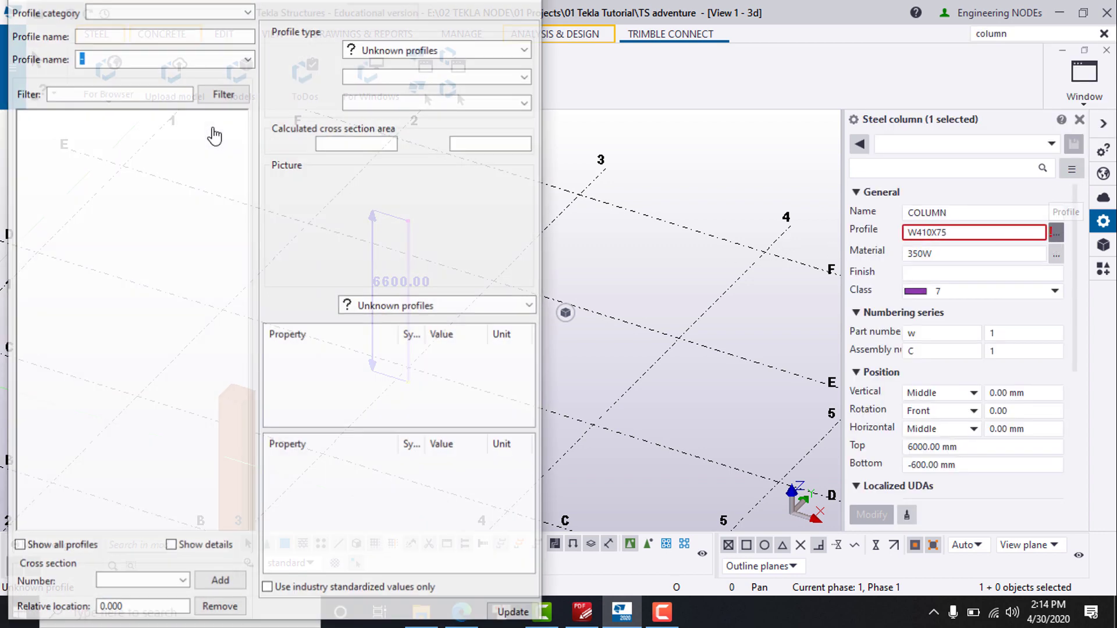
pyautogui.click(25, 71)
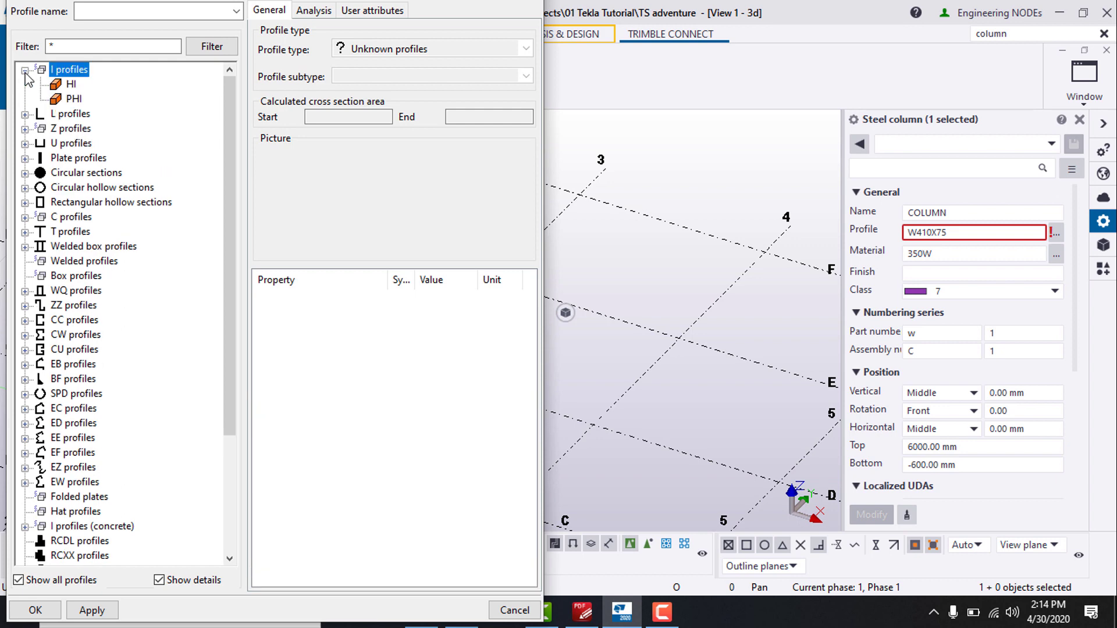
pyautogui.click(71, 85)
pyautogui.click(35, 610)
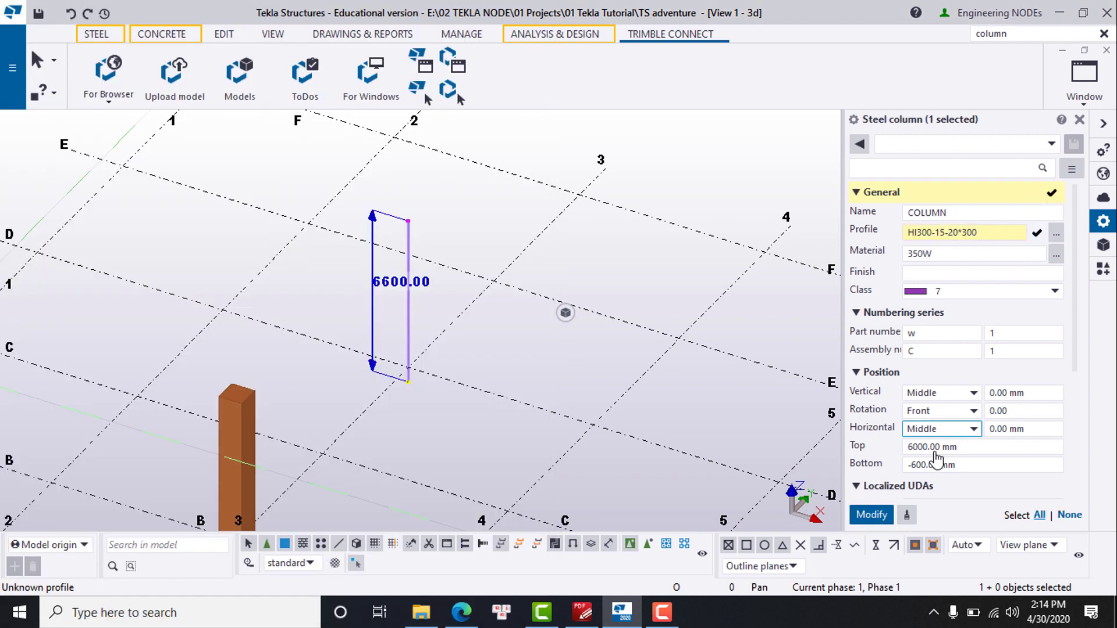
pyautogui.click(871, 514)
pyautogui.click(353, 242)
pyautogui.scroll(2, 470, 299)
pyautogui.scroll(-2, 470, 300)
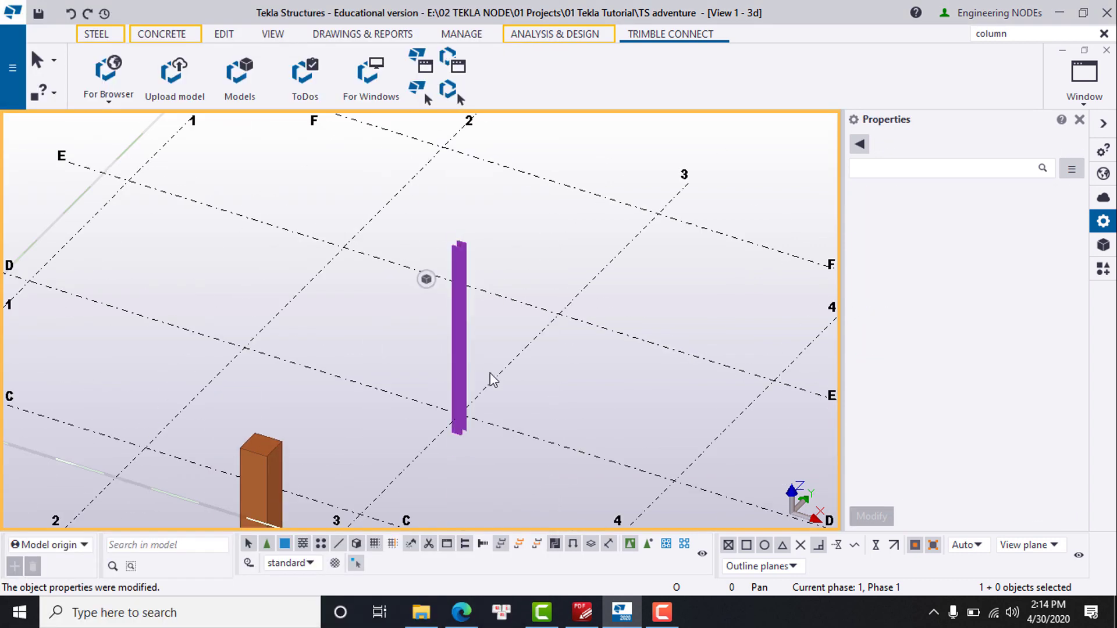
pyautogui.moveTo(491, 379); pyautogui.dragTo(435, 391, button='middle')
pyautogui.scroll(2, 476, 378)
pyautogui.scroll(-4, 364, 267)
pyautogui.scroll(1, 372, 308)
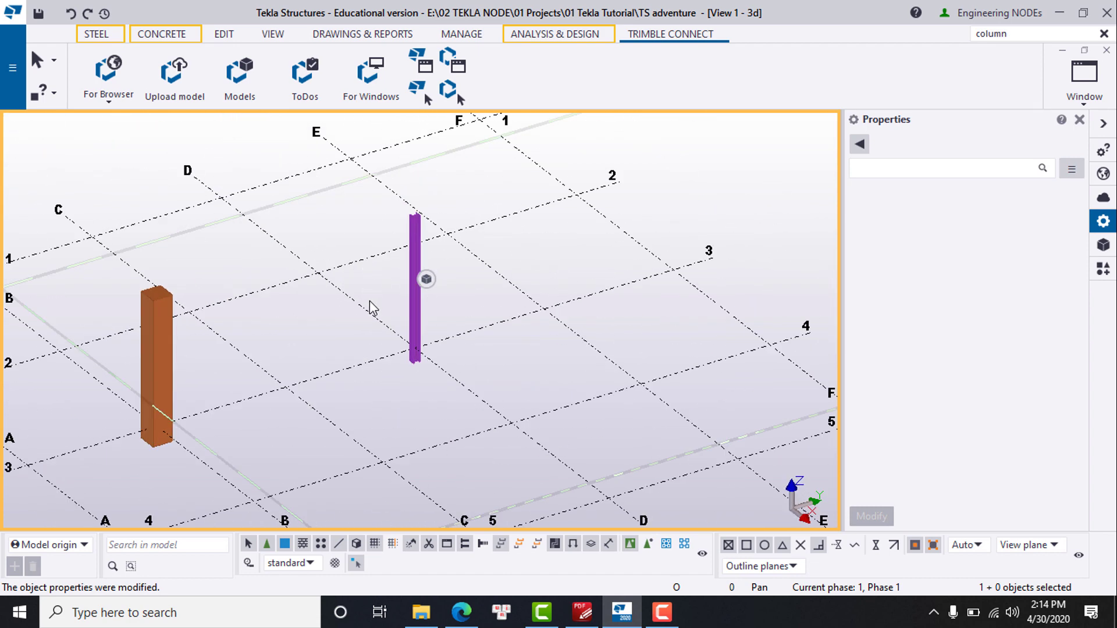
# Clear the command search, and collapse and reopen the side pane
pyautogui.click(1104, 33)
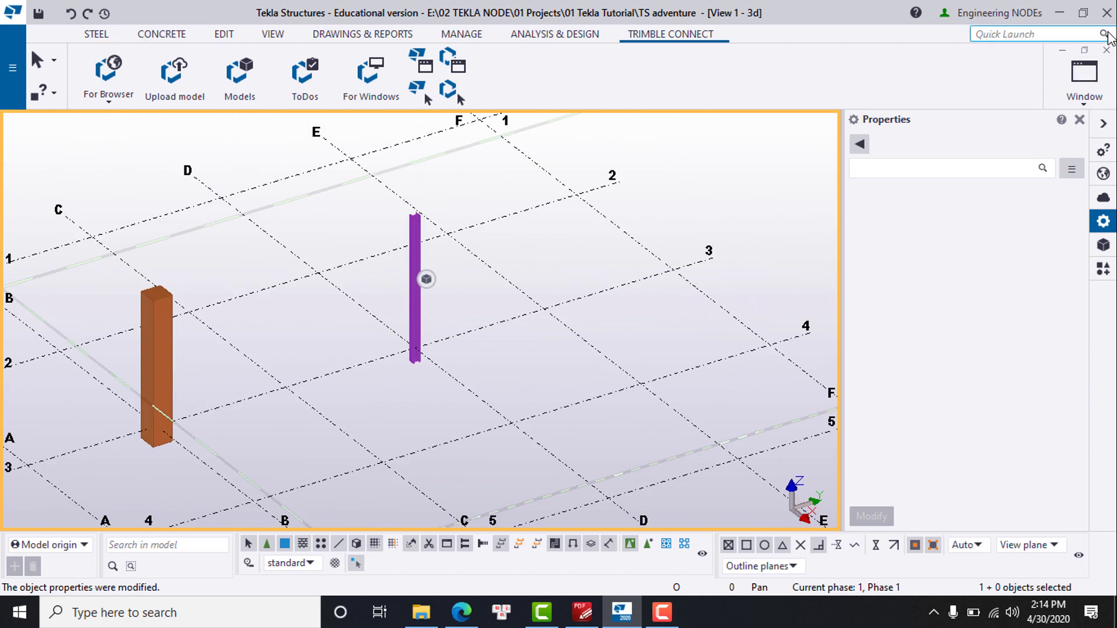
pyautogui.click(1104, 124)
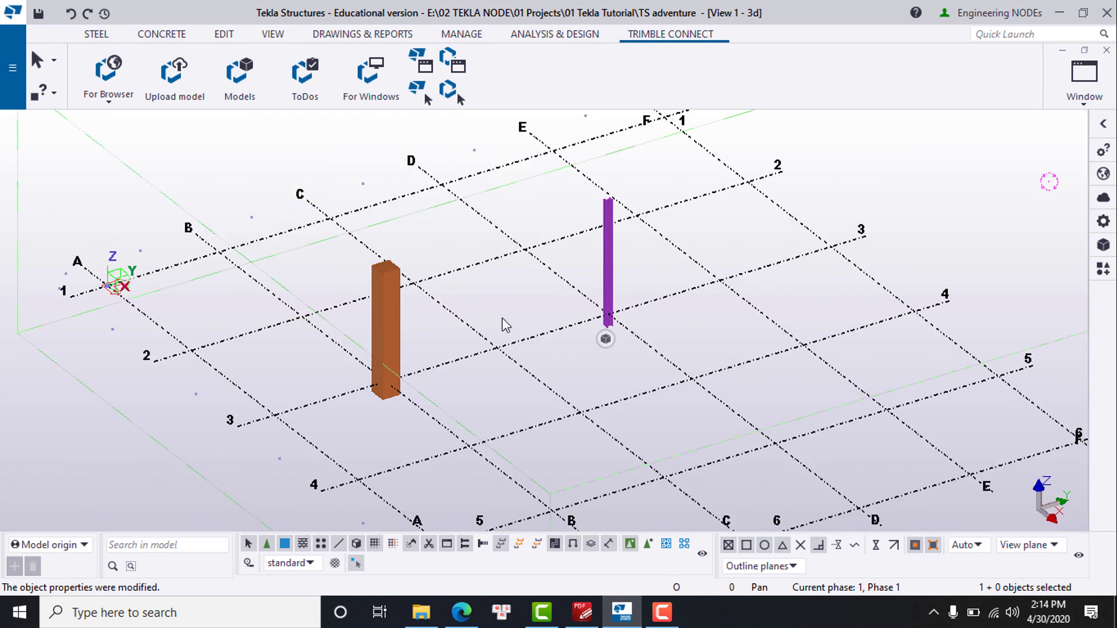
pyautogui.click(516, 298)
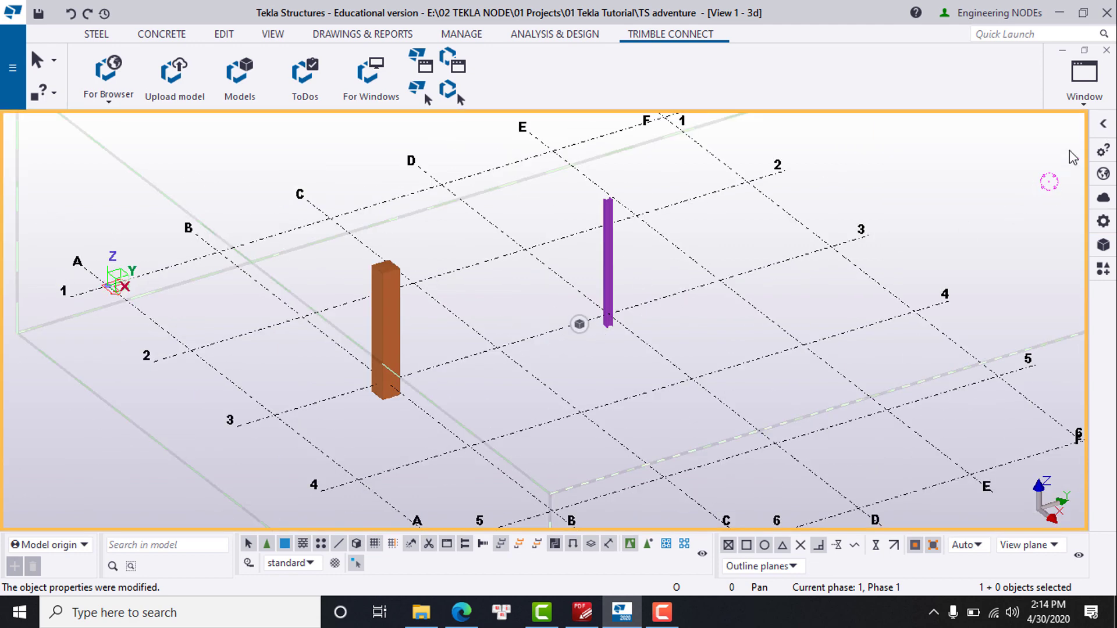
pyautogui.click(1104, 124)
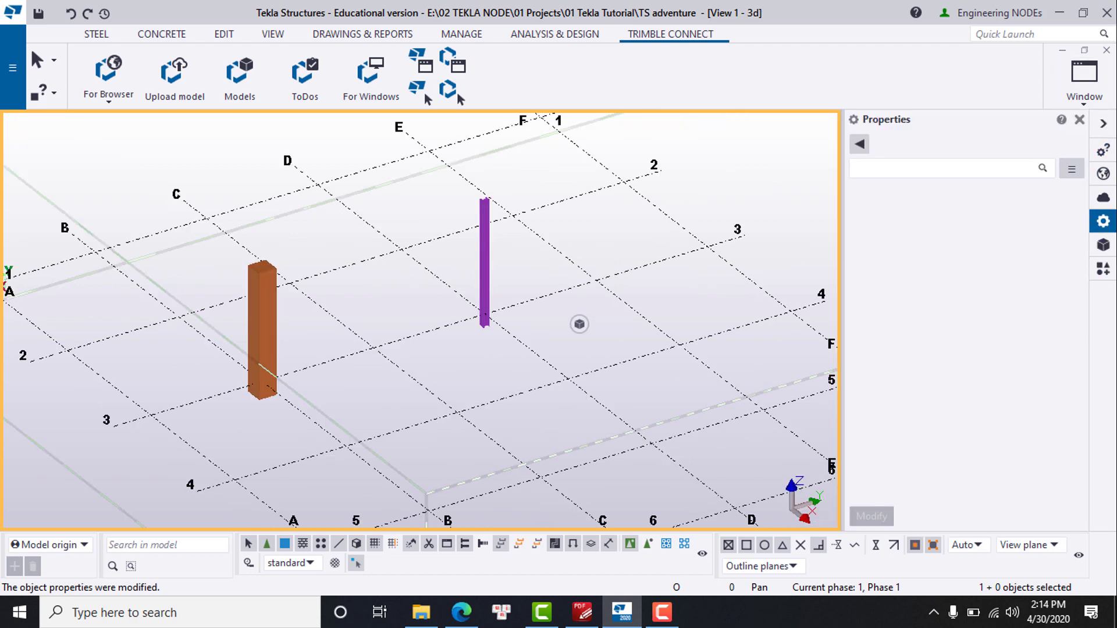
# Examine the concrete column's quantities with Custom Inquiry, first with the standard report type and with Cast Unit
pyautogui.click(1105, 153)
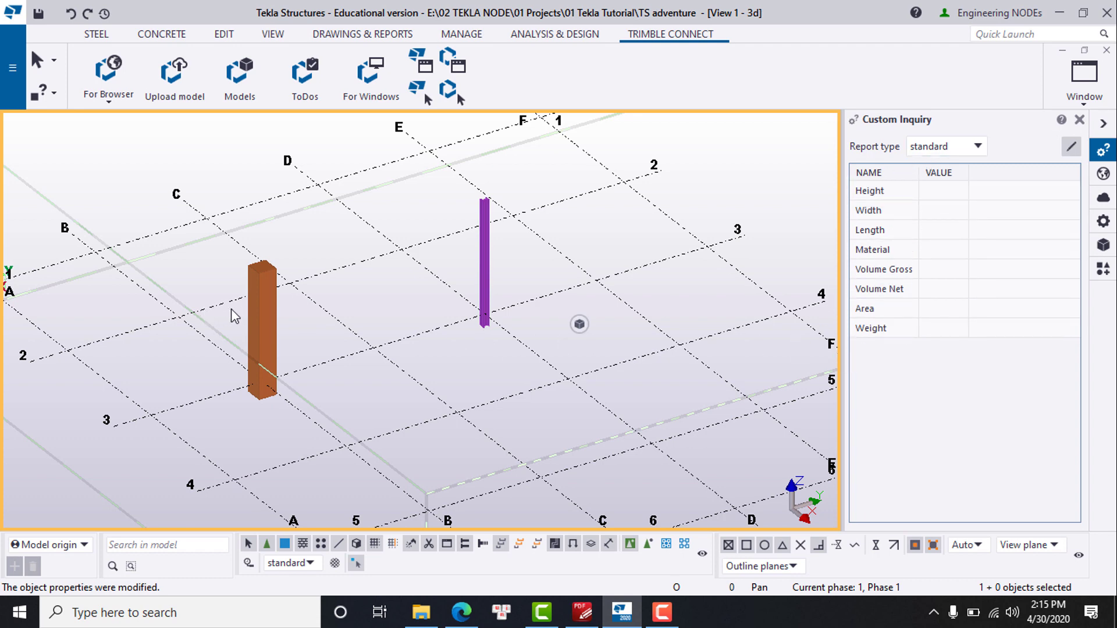
pyautogui.scroll(3, 263, 306)
pyautogui.click(263, 306)
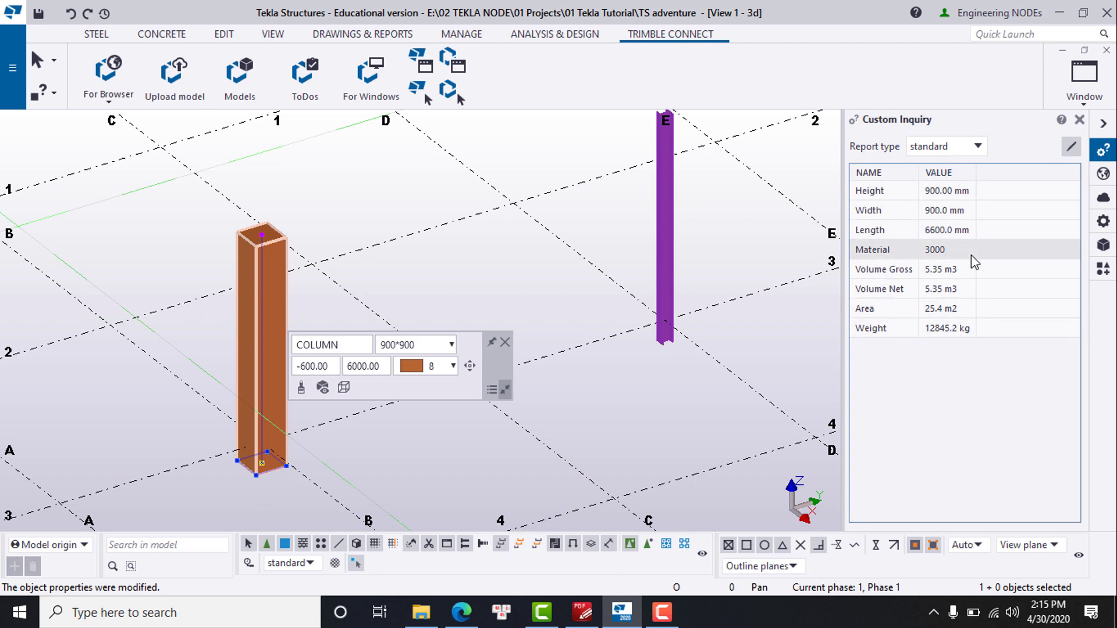
pyautogui.click(977, 147)
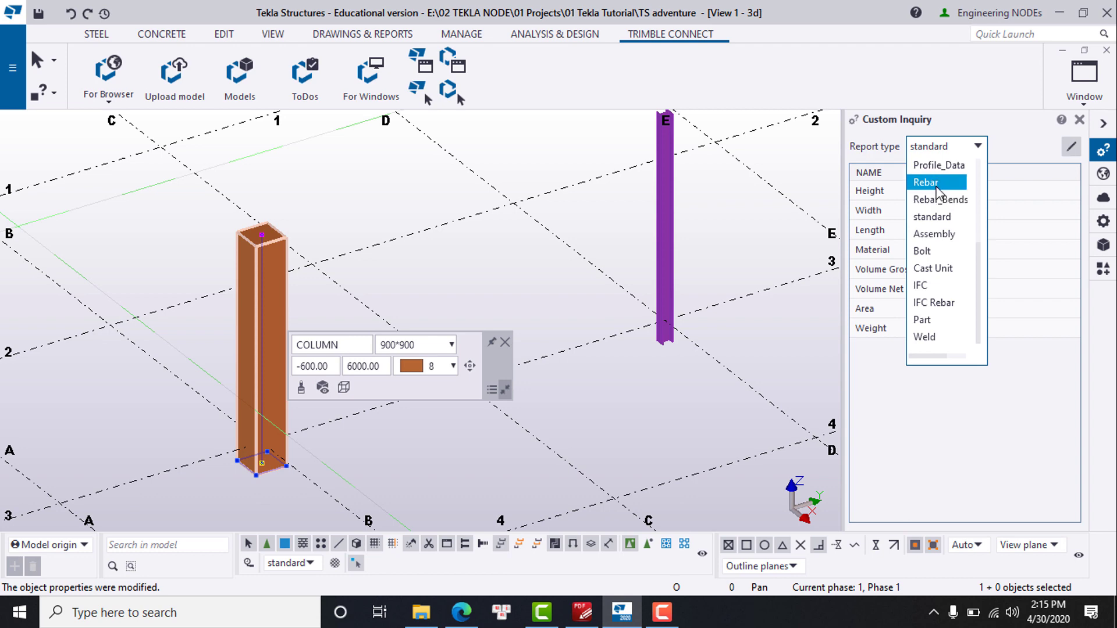
pyautogui.click(934, 216)
pyautogui.click(974, 145)
pyautogui.click(931, 267)
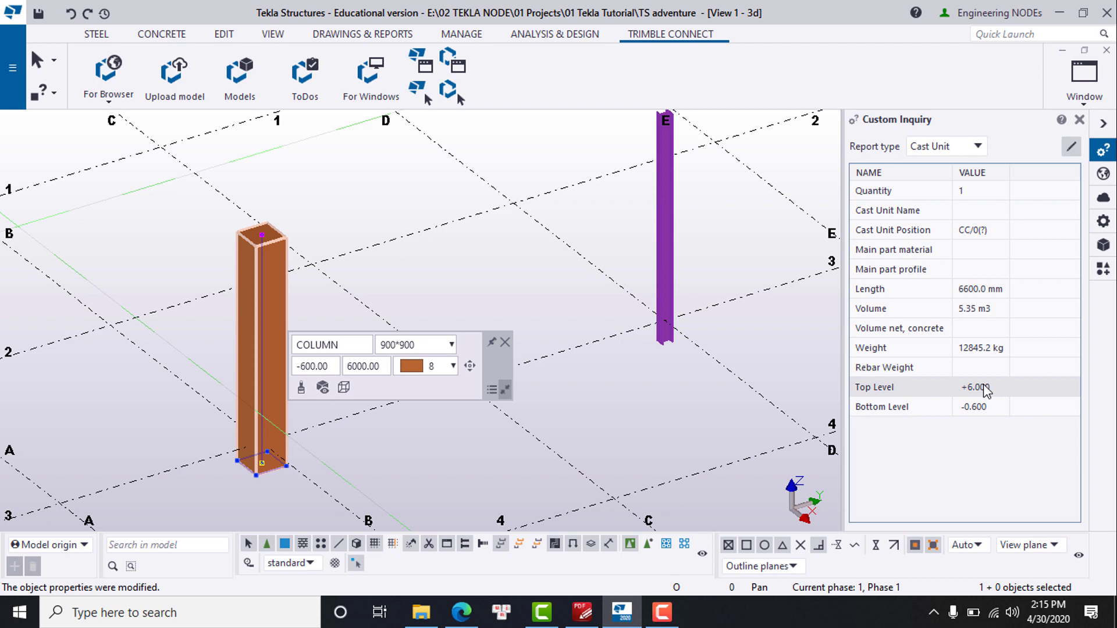
# Review the Tekla Online and point cloud tools and compare the properties of the concrete column and the steel column
pyautogui.click(1103, 174)
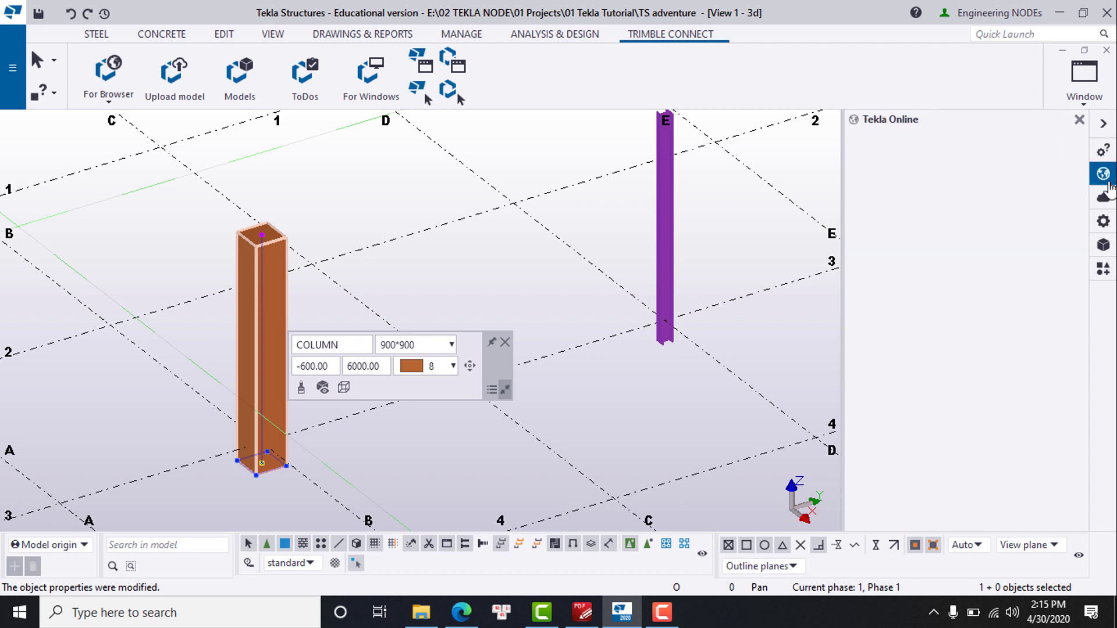
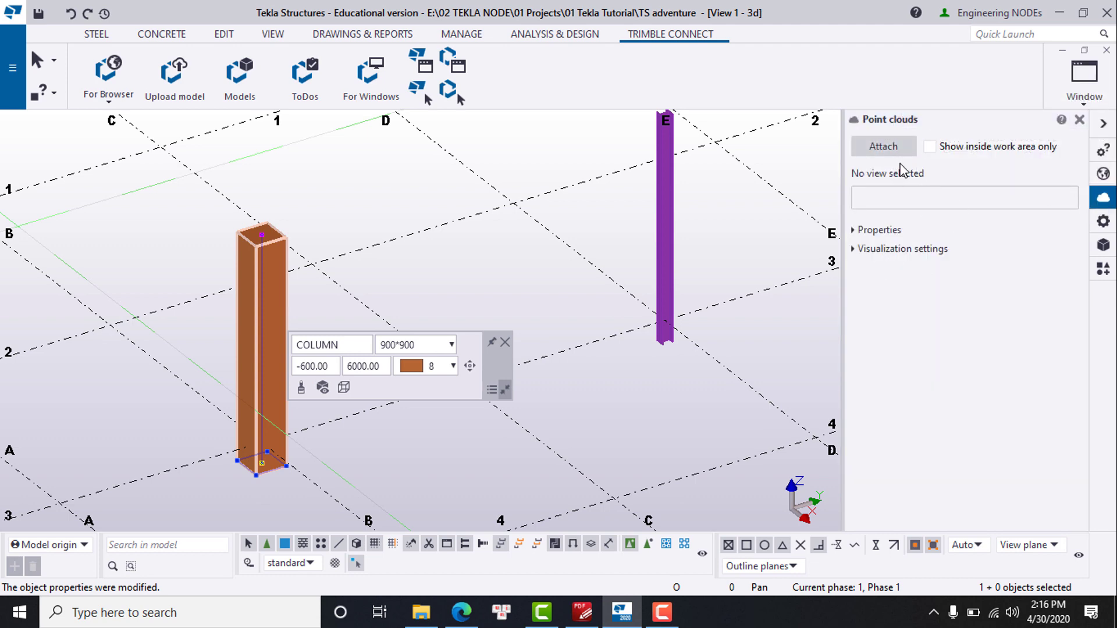
pyautogui.click(1103, 221)
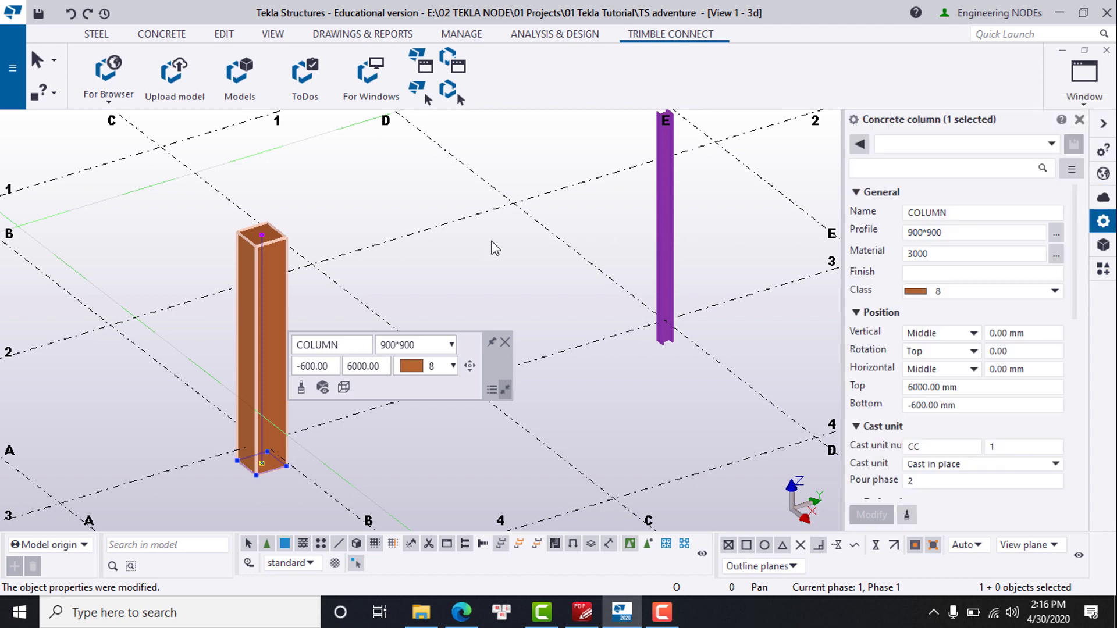
pyautogui.moveTo(491, 242); pyautogui.dragTo(417, 269, button='middle')
pyautogui.scroll(-3, 621, 206)
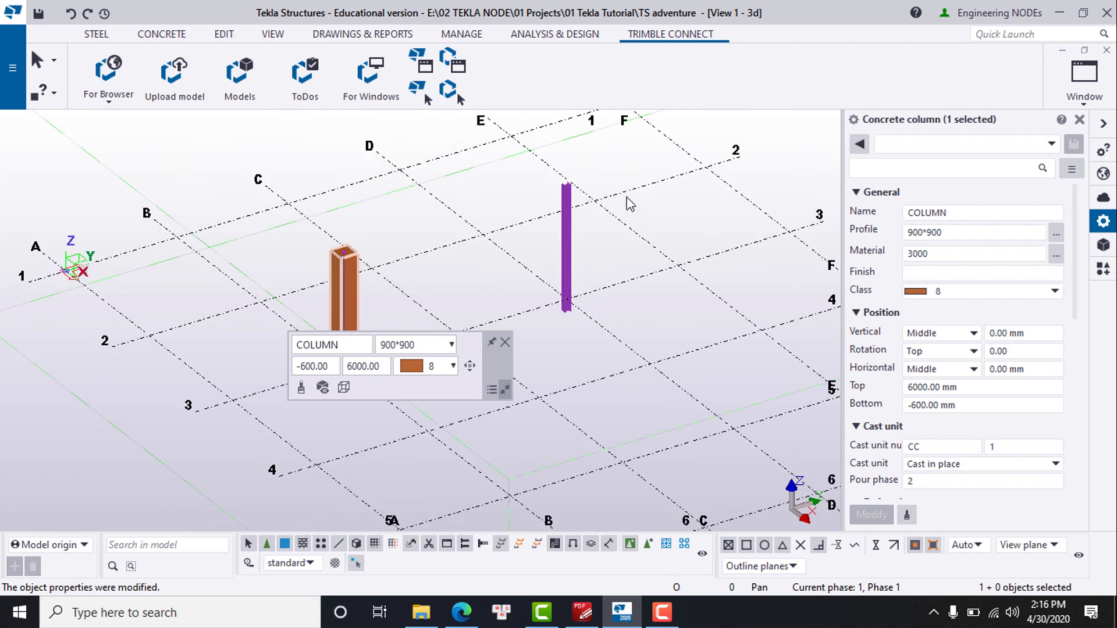
pyautogui.click(563, 221)
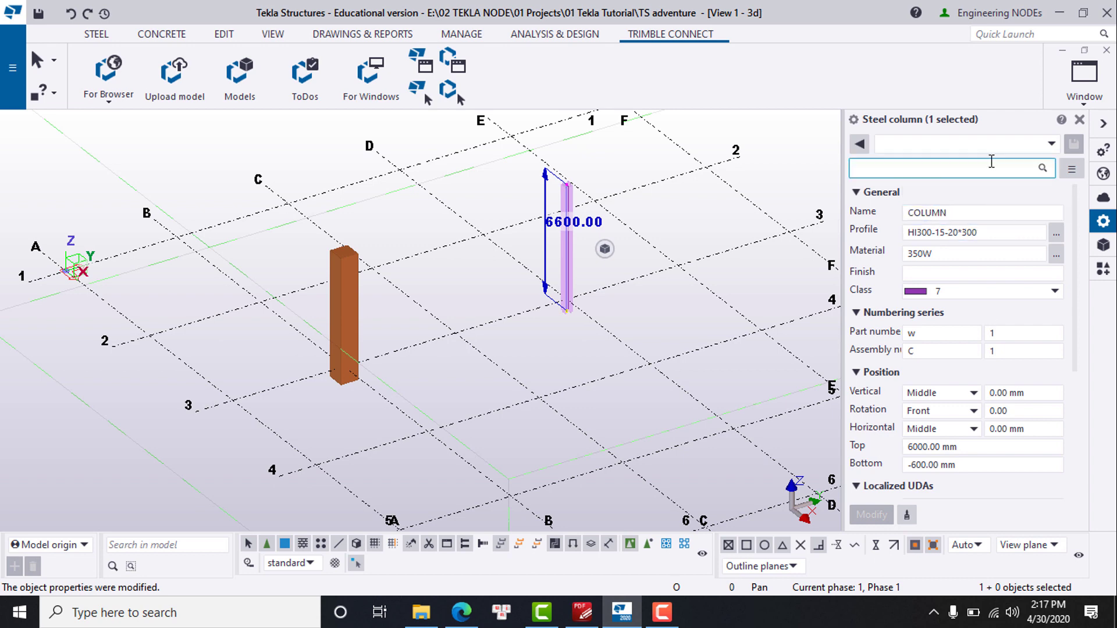
pyautogui.scroll(3, 644, 274)
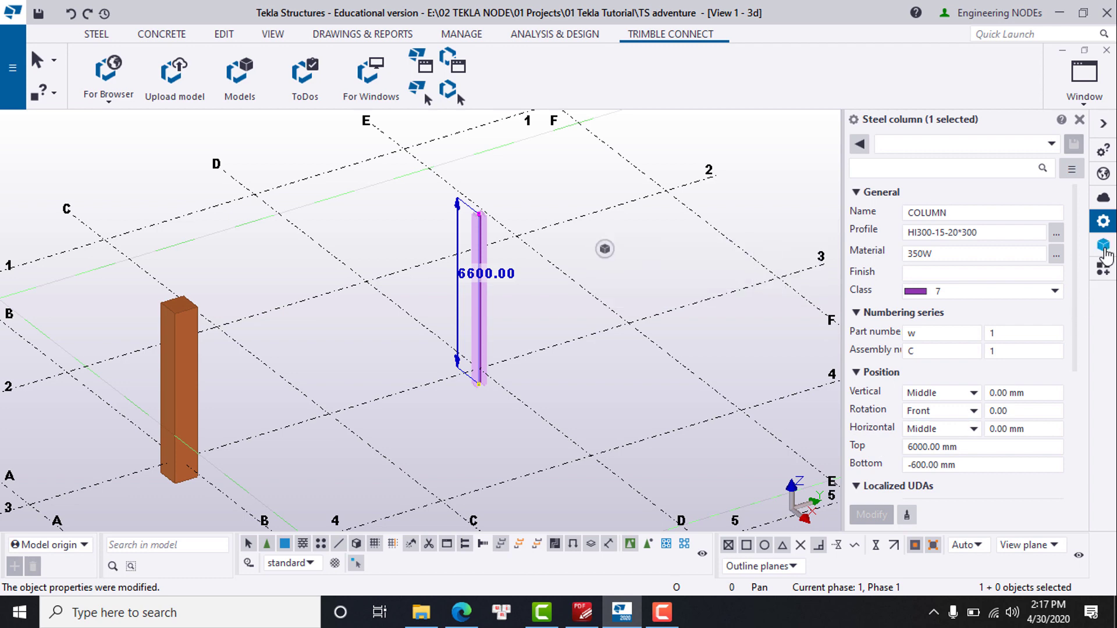
# Review the reference models and the Engineering group of Applications & components, and collapse the side pane
pyautogui.click(1104, 249)
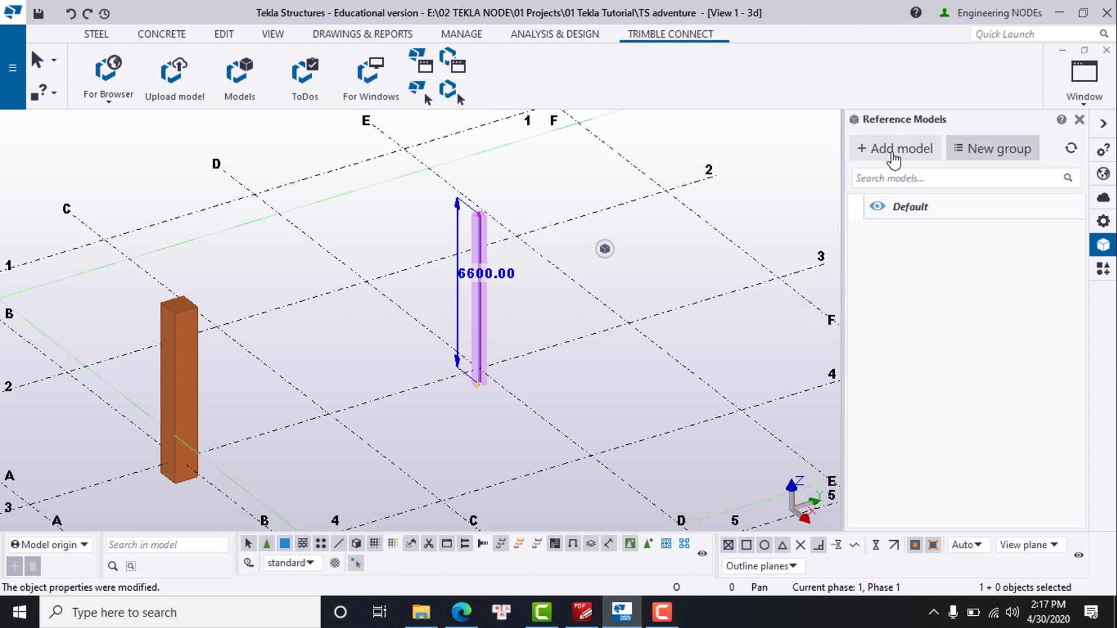
pyautogui.click(1108, 275)
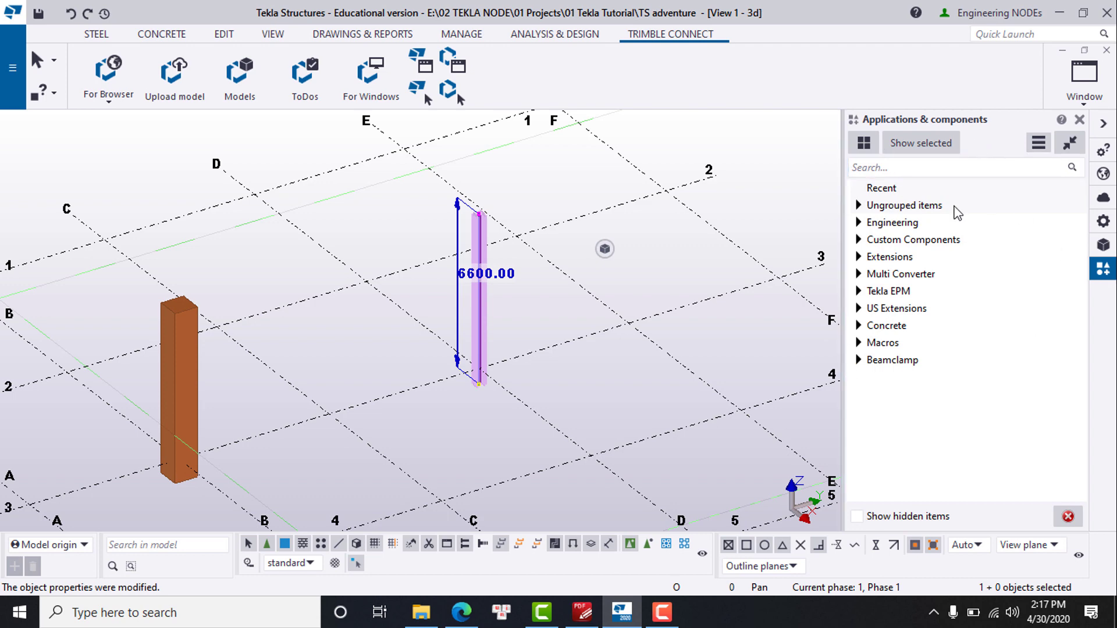
pyautogui.click(859, 223)
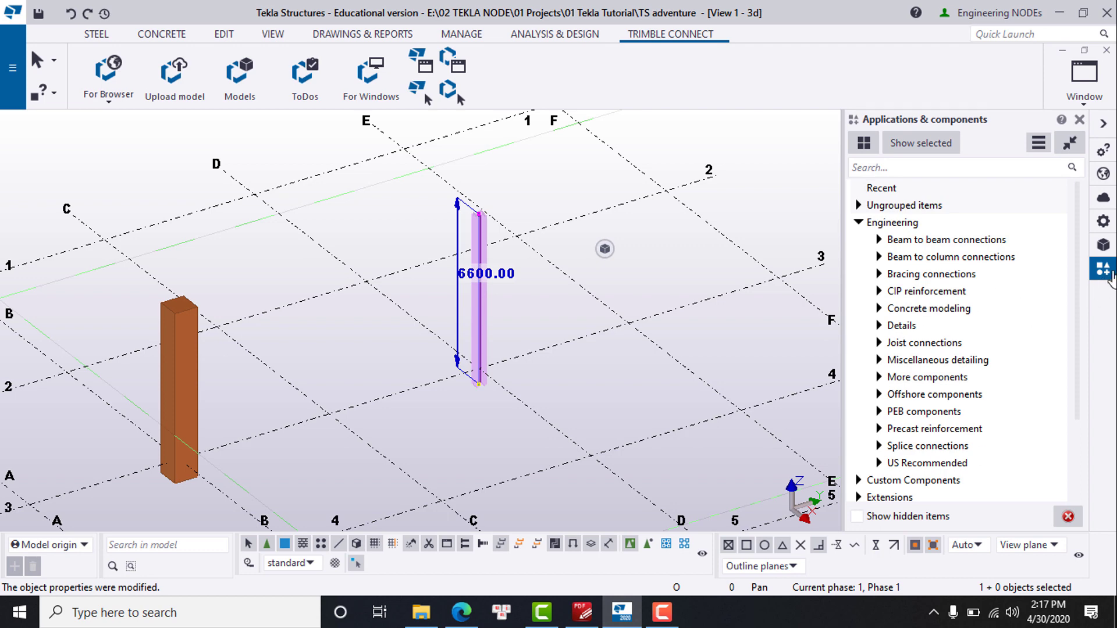
pyautogui.click(1104, 124)
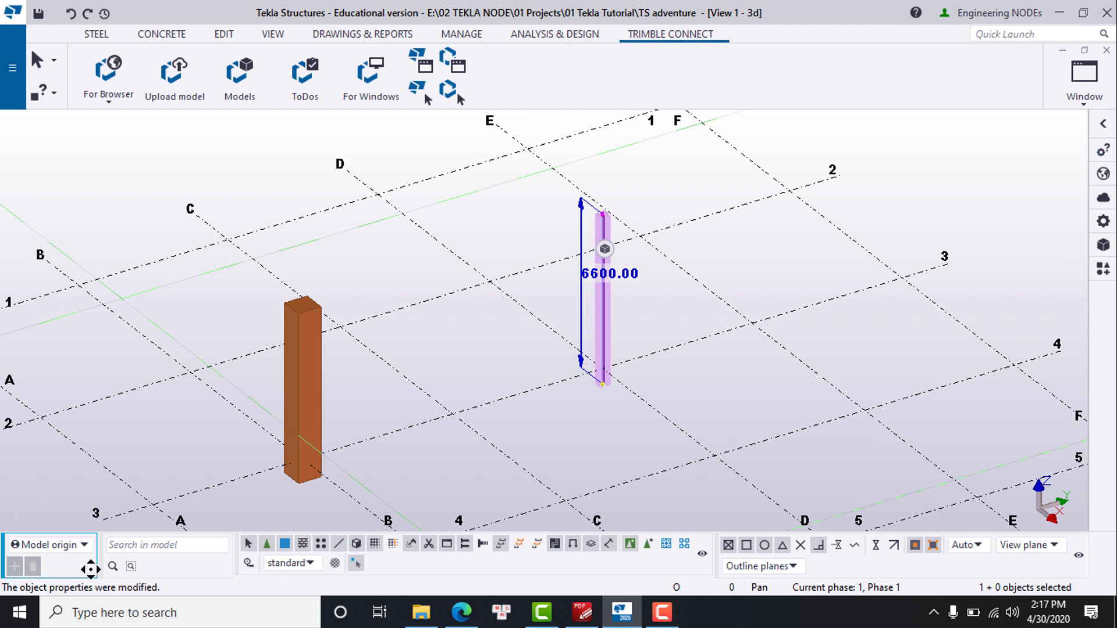
# Check the available work plane options, keeping Model origin as the work plane
pyautogui.click(50, 547)
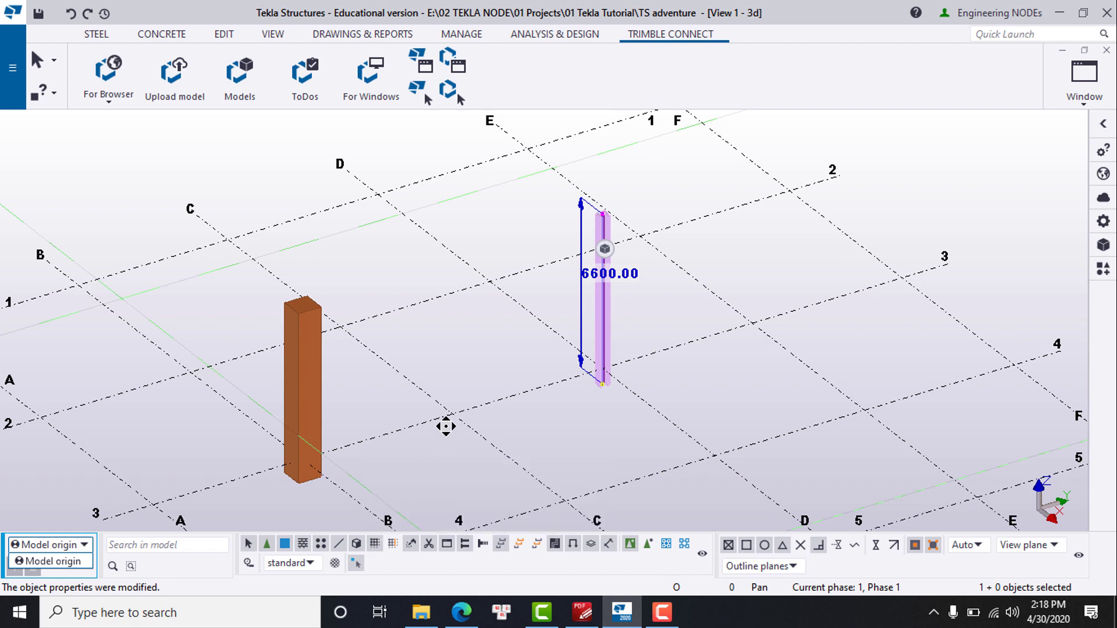
pyautogui.click(465, 429)
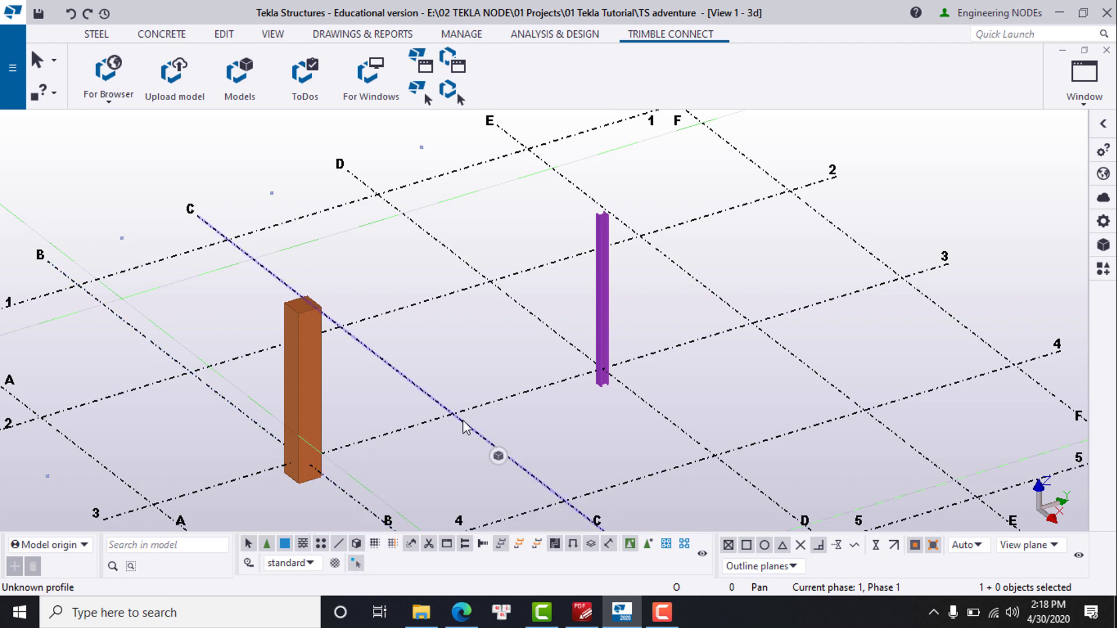
pyautogui.scroll(-3, 540, 414)
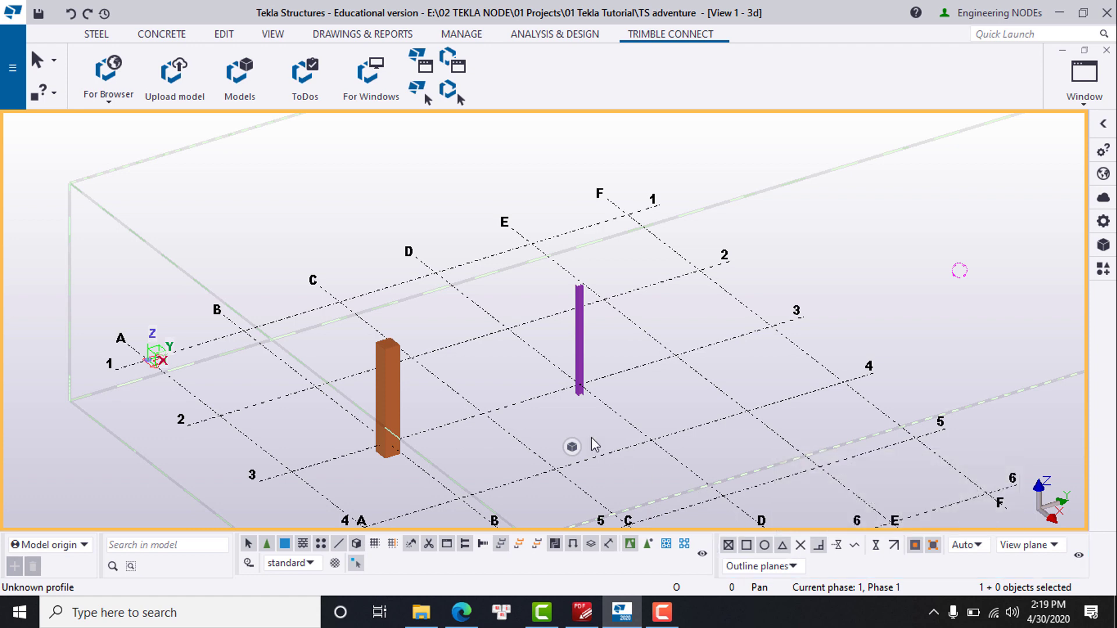
# Switch to plan view and place a concrete beam along grid line D from grid line 2 to grid line 3
pyautogui.hotkey('ctrl', 'p')
pyautogui.click(162, 34)
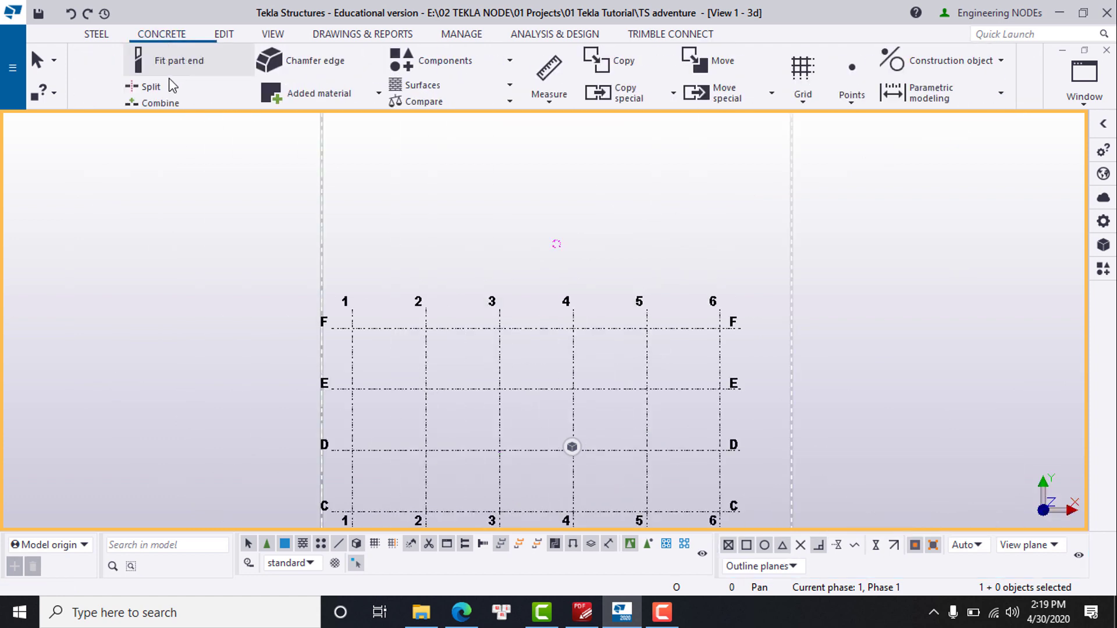
pyautogui.click(150, 72)
pyautogui.click(426, 449)
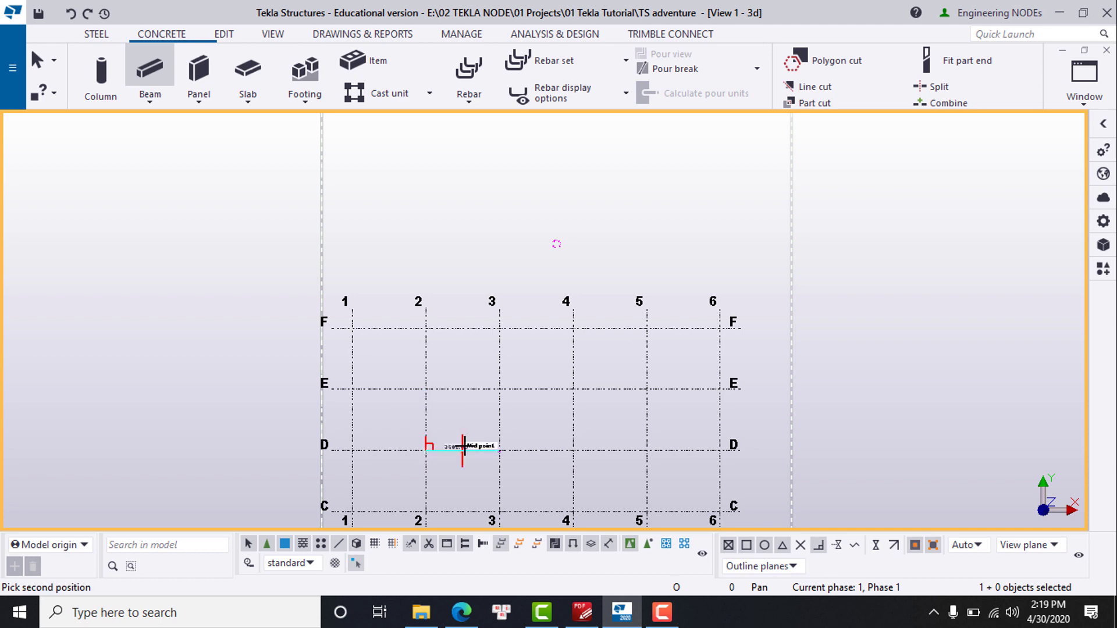
pyautogui.click(499, 450)
pyautogui.scroll(5, 499, 459)
pyautogui.scroll(-3, 449, 414)
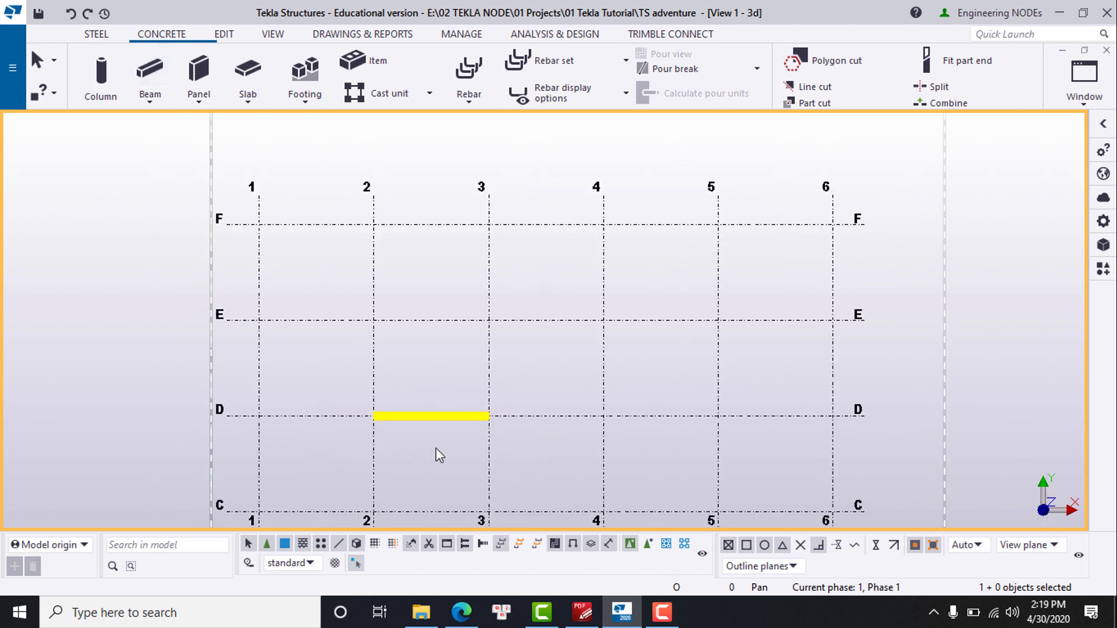
pyautogui.scroll(1, 440, 455)
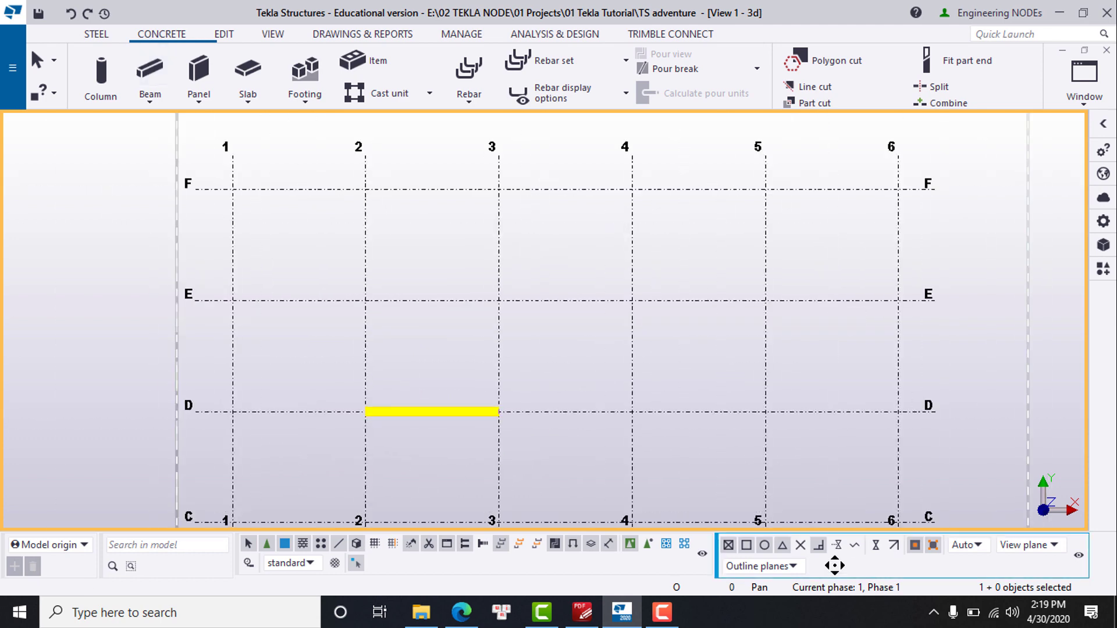
# Using midpoint snapping, place a second concrete beam from the middle of the grid D beam perpendicular to grid line E
pyautogui.click(783, 546)
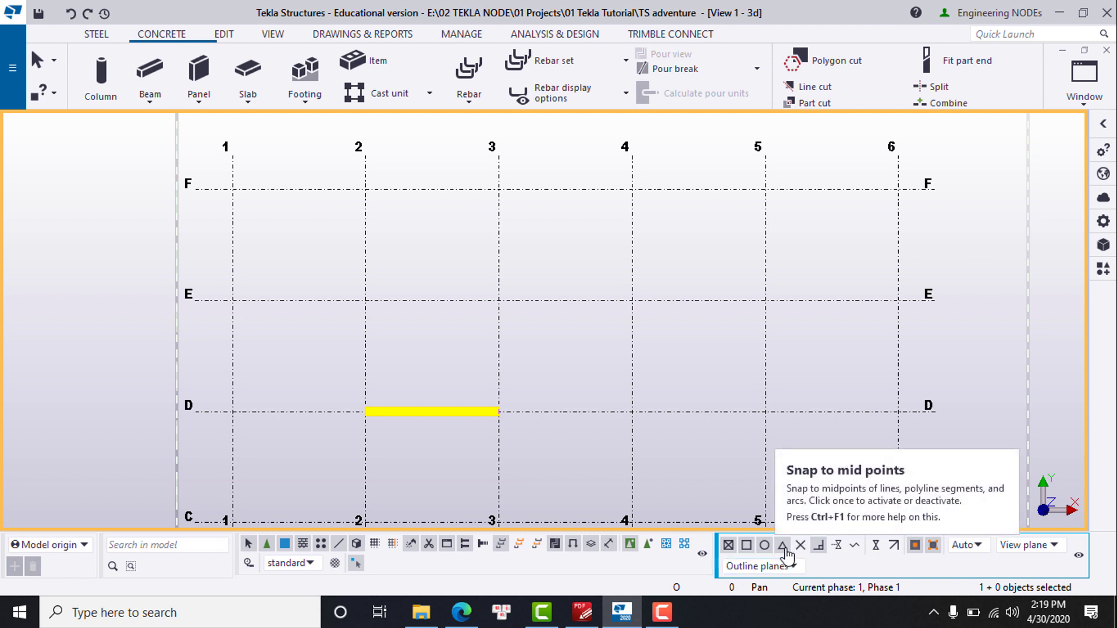
pyautogui.click(153, 73)
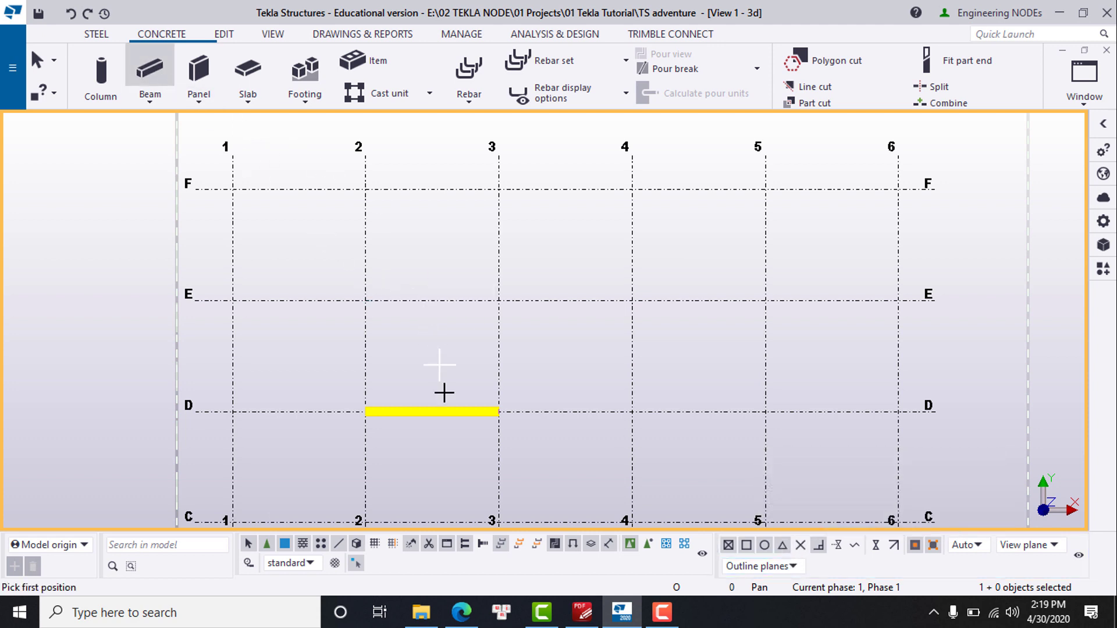
pyautogui.scroll(2, 429, 389)
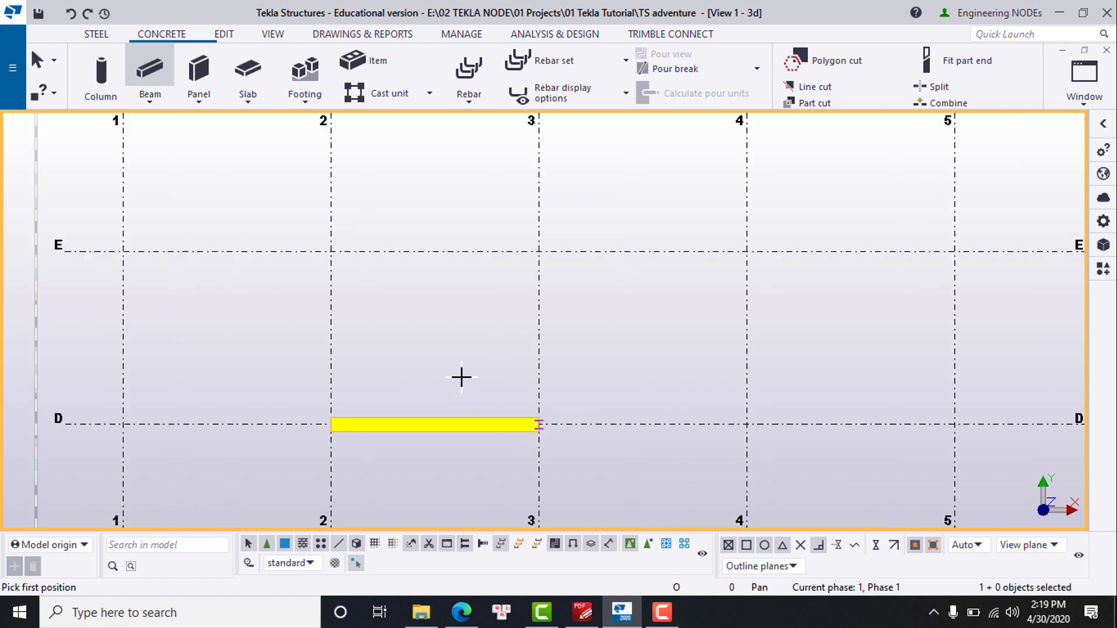
pyautogui.scroll(-2, 462, 377)
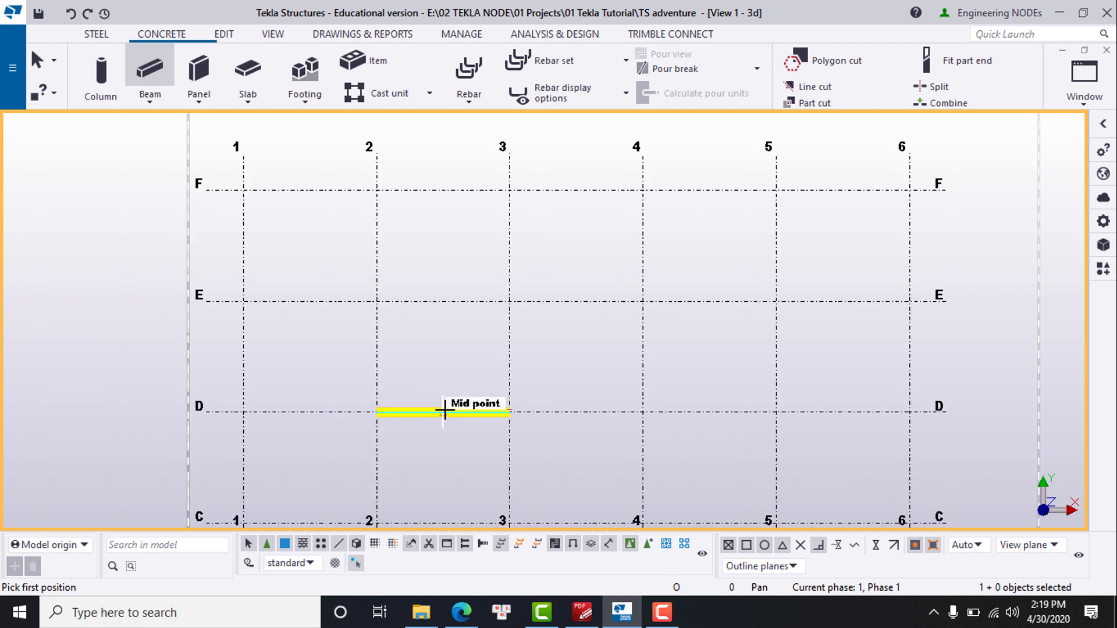
pyautogui.click(444, 412)
pyautogui.click(442, 306)
pyautogui.scroll(2, 452, 324)
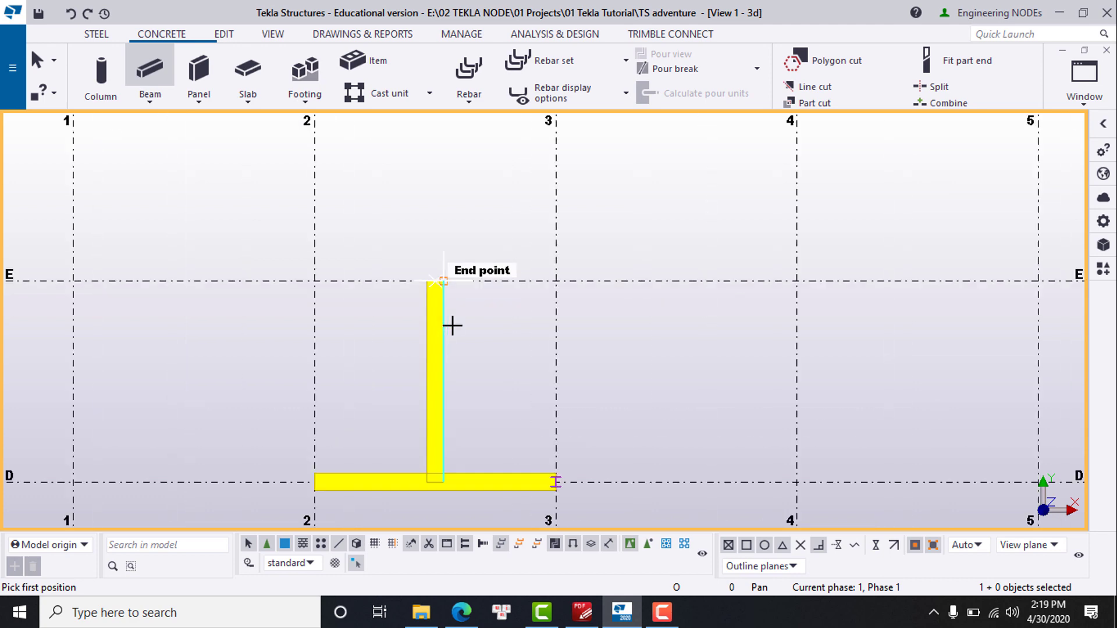
pyautogui.scroll(-2, 480, 347)
pyautogui.scroll(2, 478, 377)
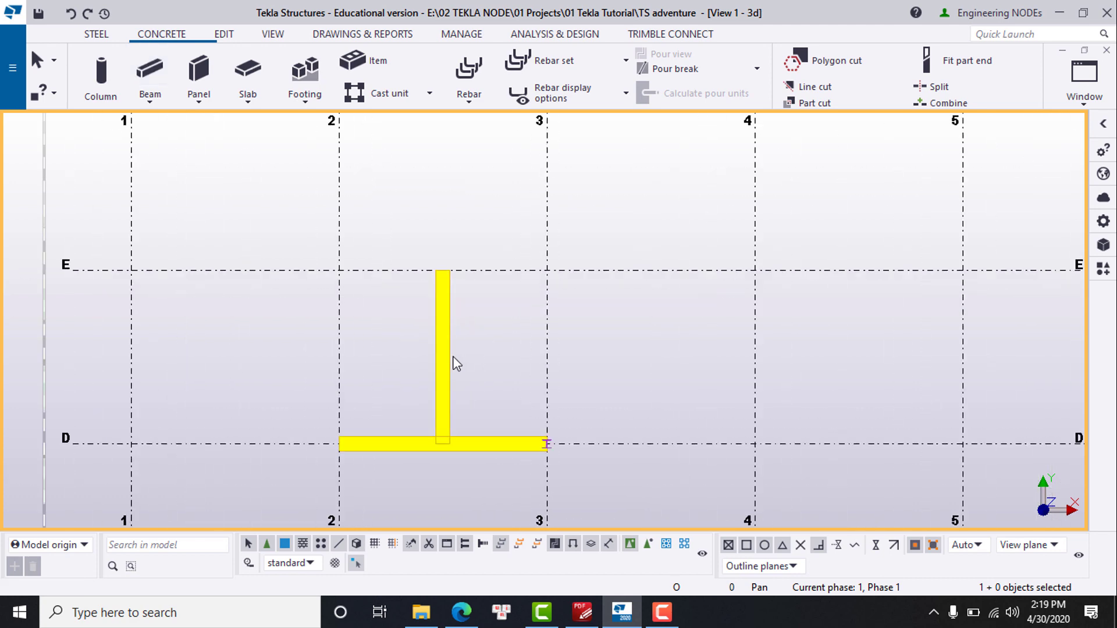
pyautogui.click(448, 344)
pyautogui.click(689, 391)
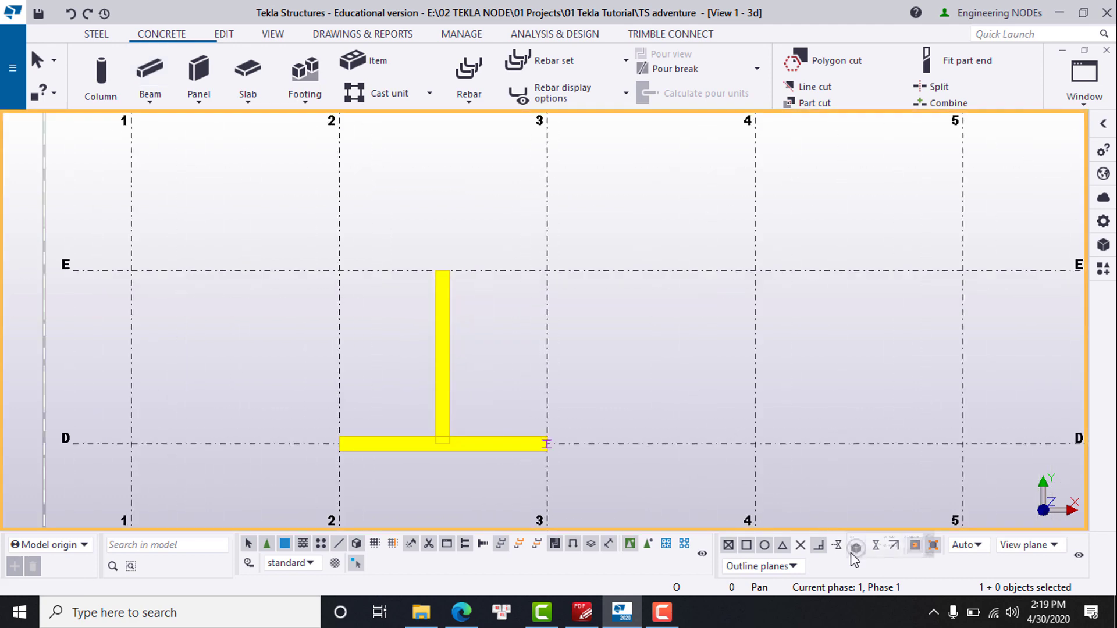
pyautogui.click(854, 544)
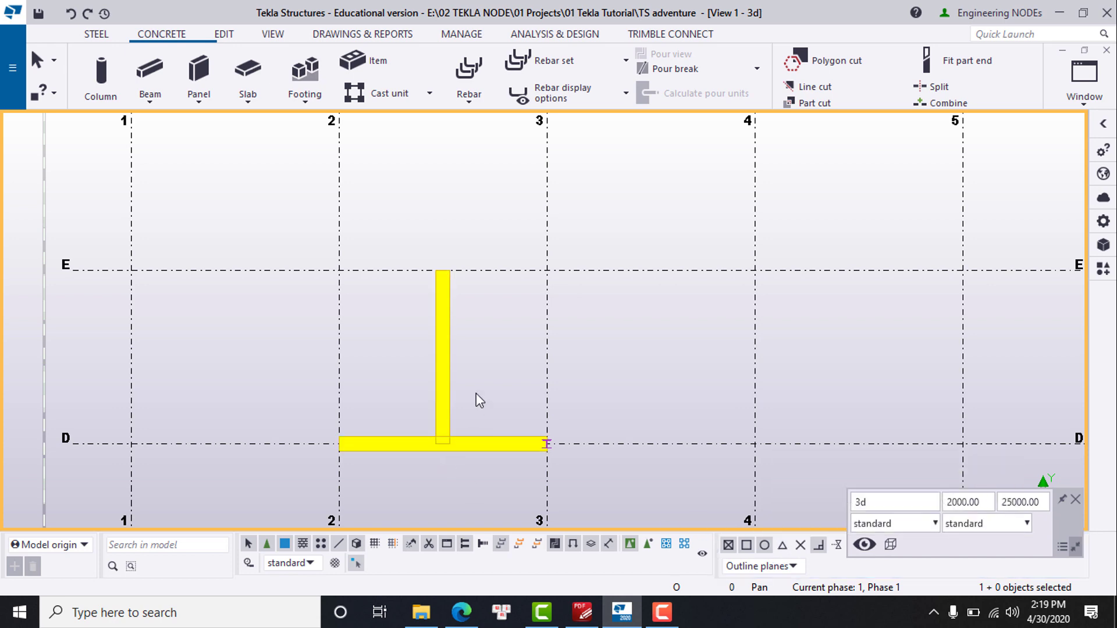
pyautogui.scroll(-1, 476, 393)
pyautogui.scroll(1, 481, 403)
pyautogui.moveTo(481, 406); pyautogui.dragTo(464, 373, button='middle')
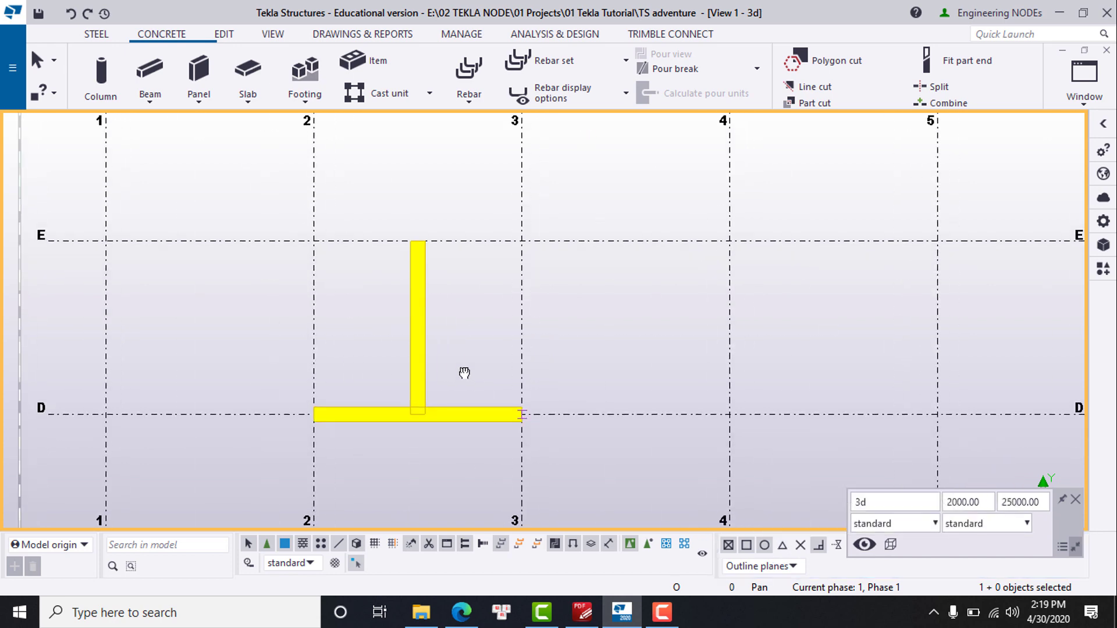
# Place a concrete beam from the midpoint of the beam between grid lines D and E, orthogonal to it and ending past grid line 3
pyautogui.click(150, 76)
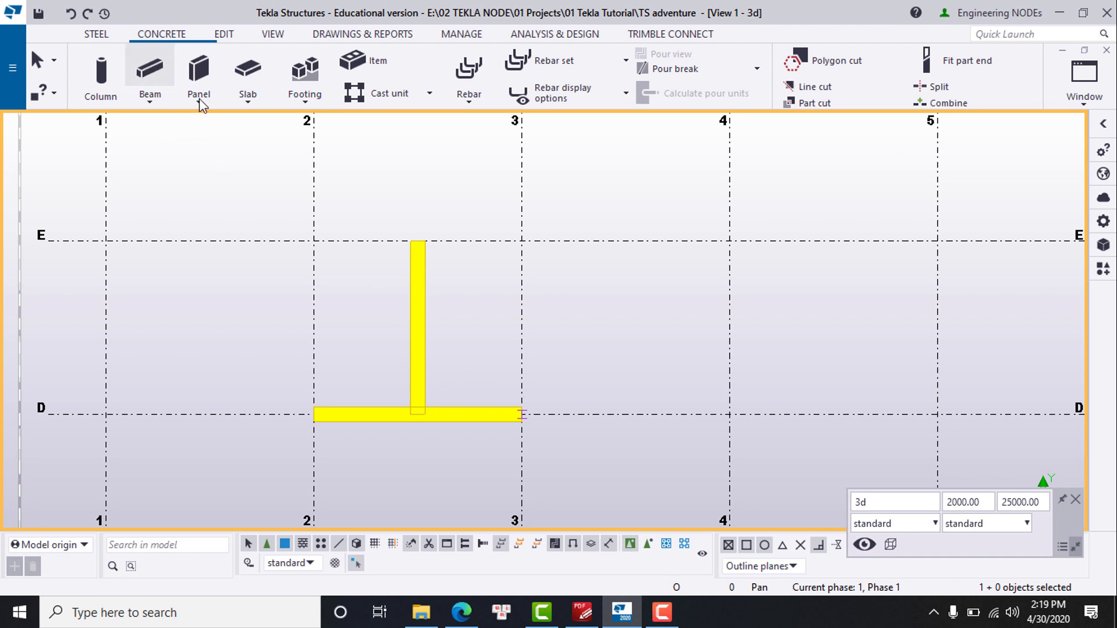
pyautogui.moveTo(475, 414); pyautogui.dragTo(501, 364, button='middle')
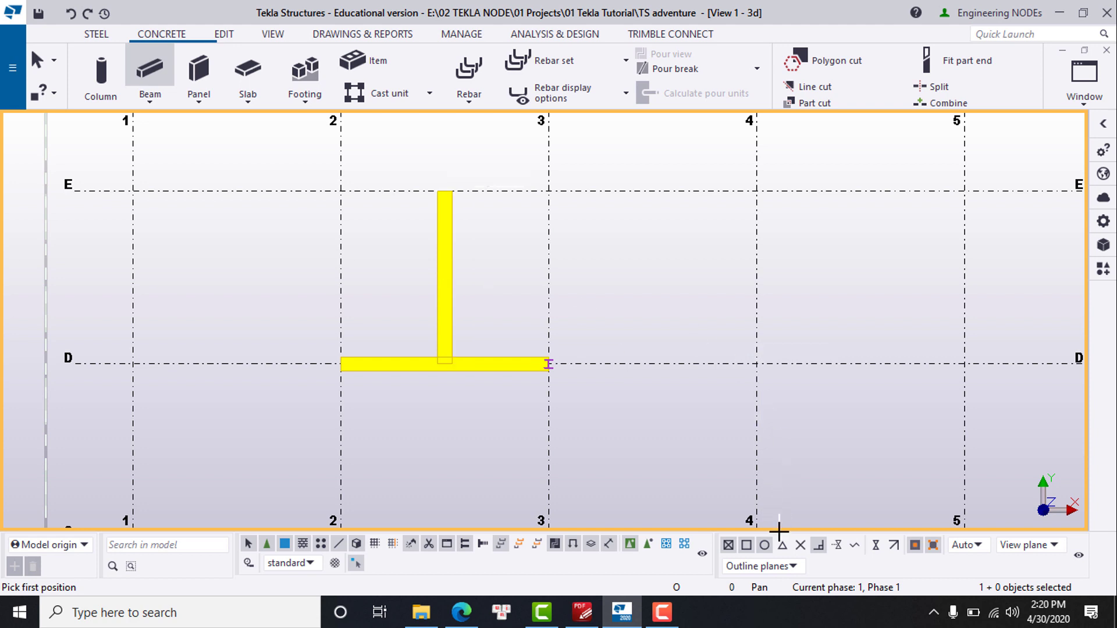
pyautogui.click(449, 279)
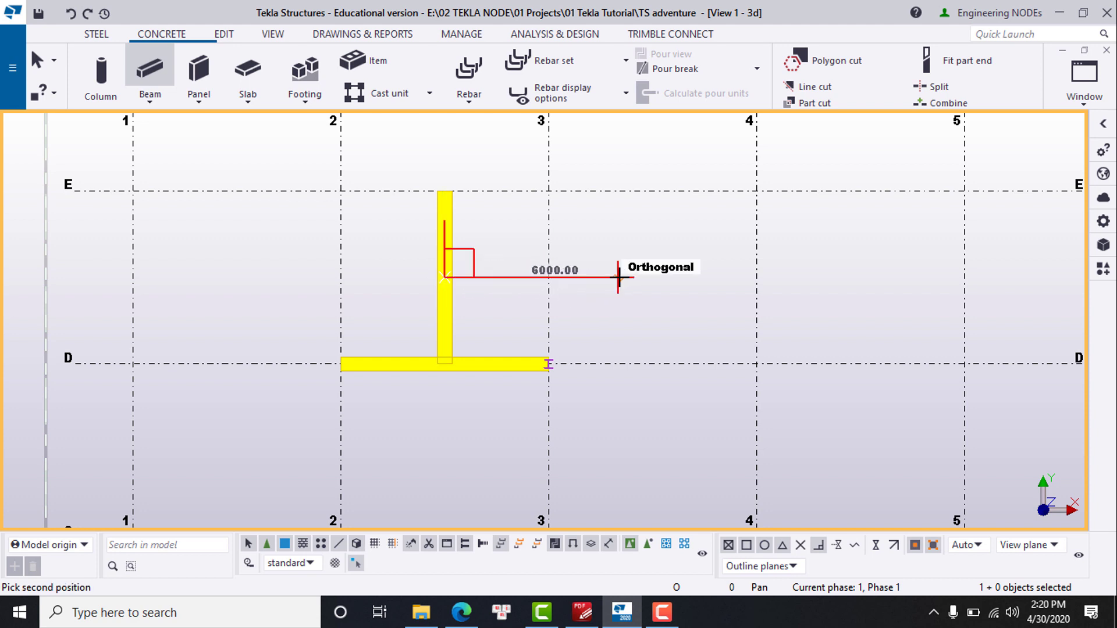
pyautogui.click(647, 278)
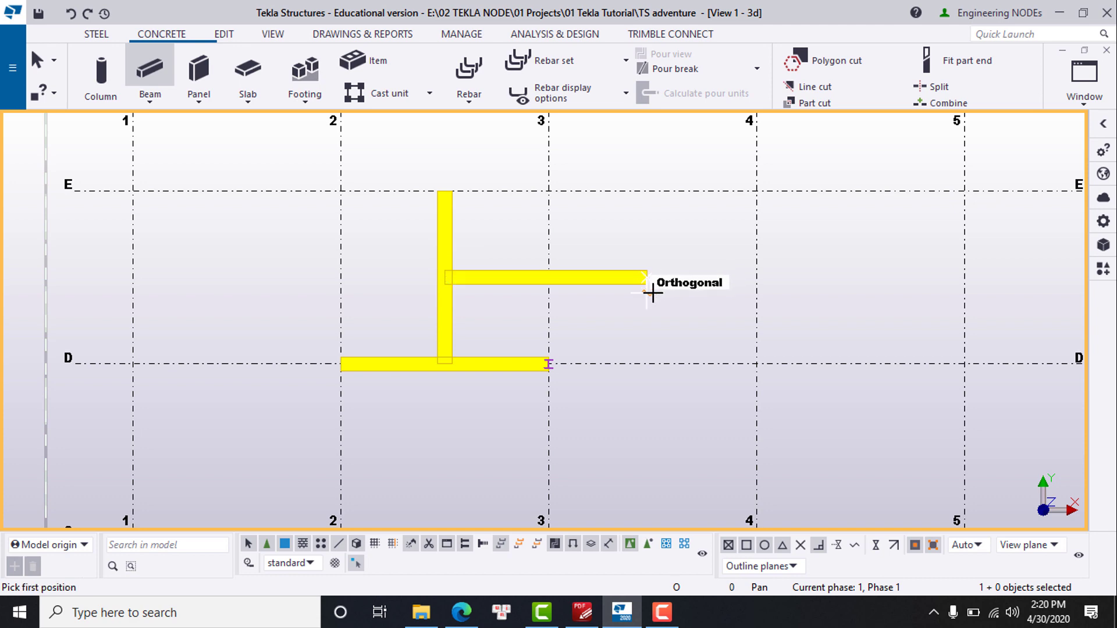
pyautogui.press('Escape')
pyautogui.scroll(-3, 577, 308)
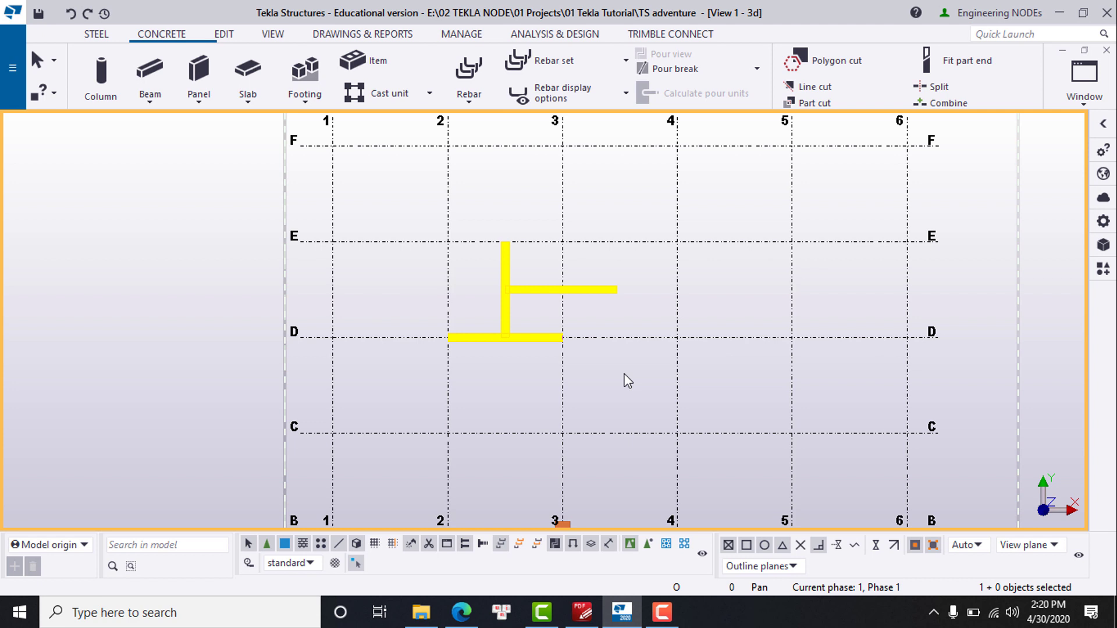
# Place a diagonal concrete beam from grid intersection C/2 to grid intersection D/4
pyautogui.click(153, 84)
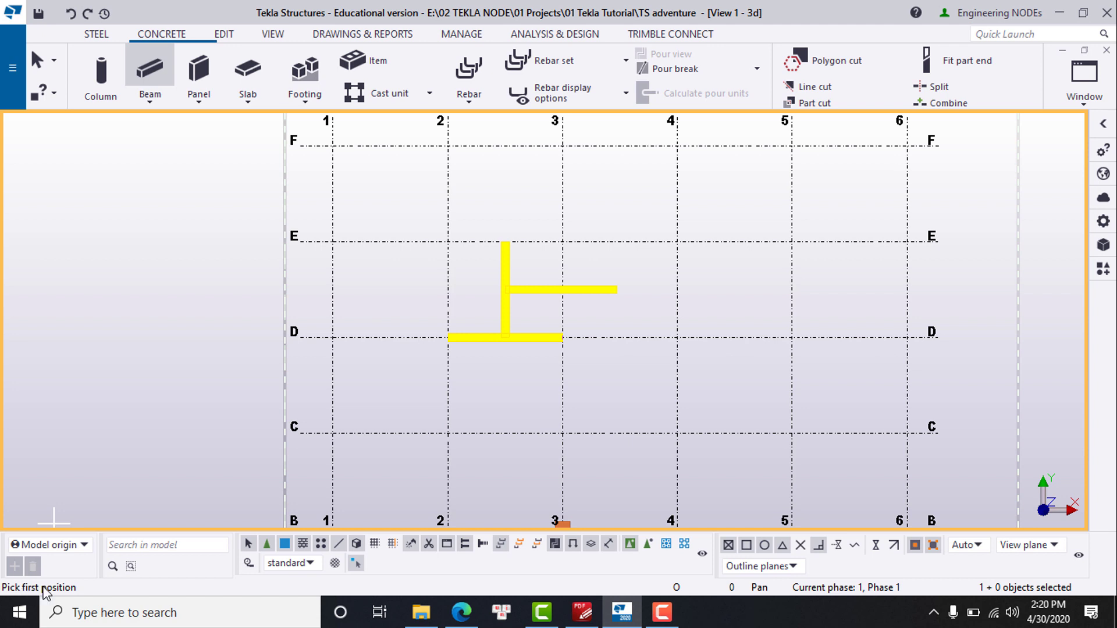
pyautogui.scroll(2, 442, 460)
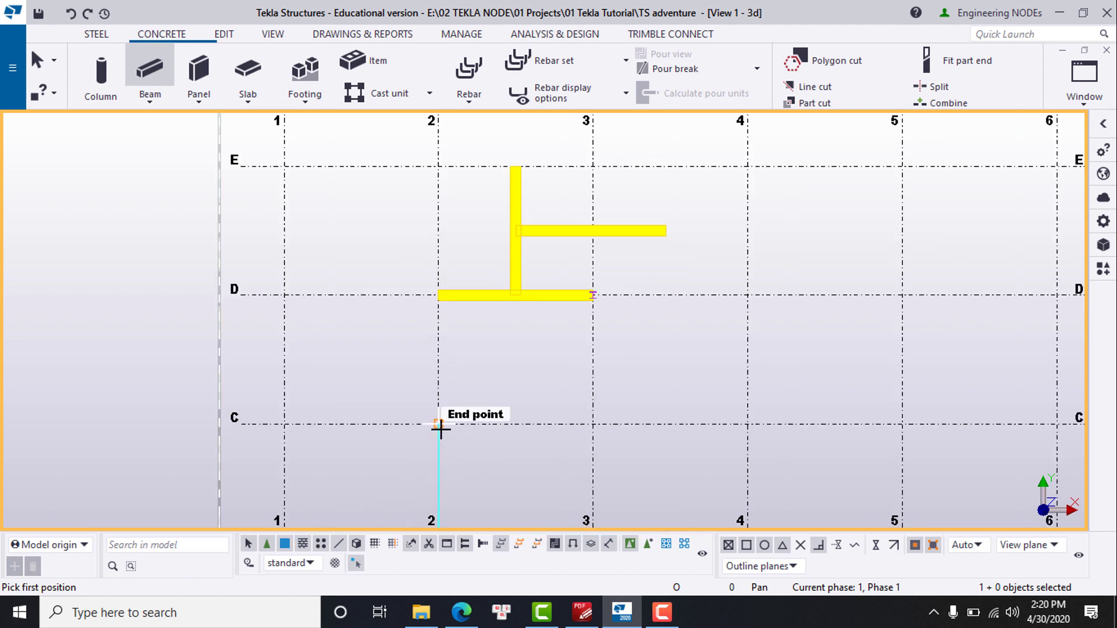
pyautogui.click(440, 425)
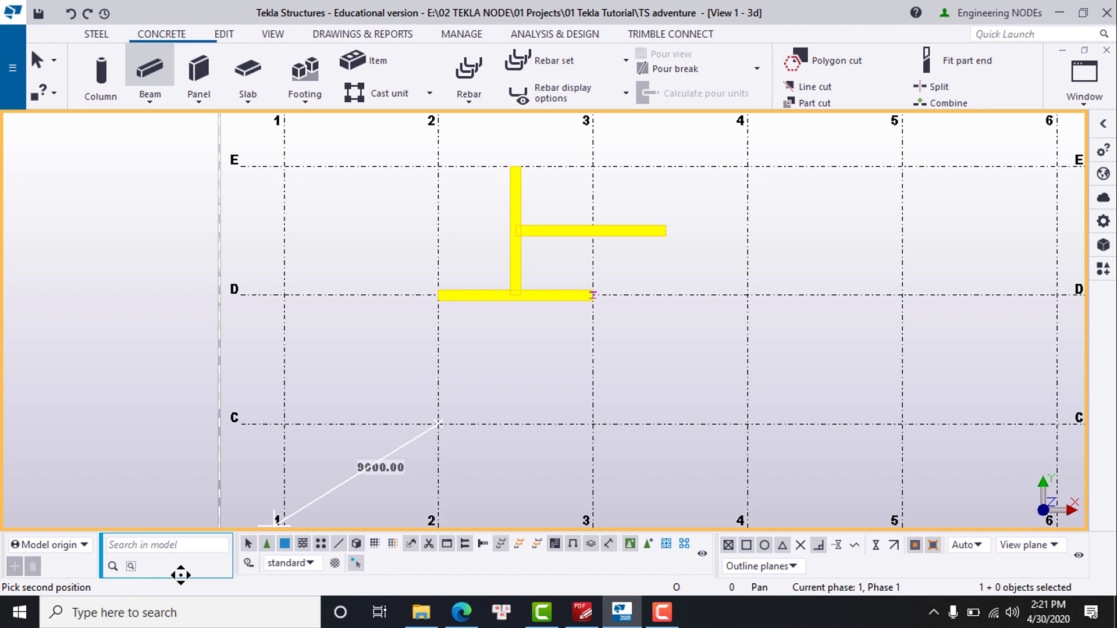
pyautogui.scroll(-3, 625, 410)
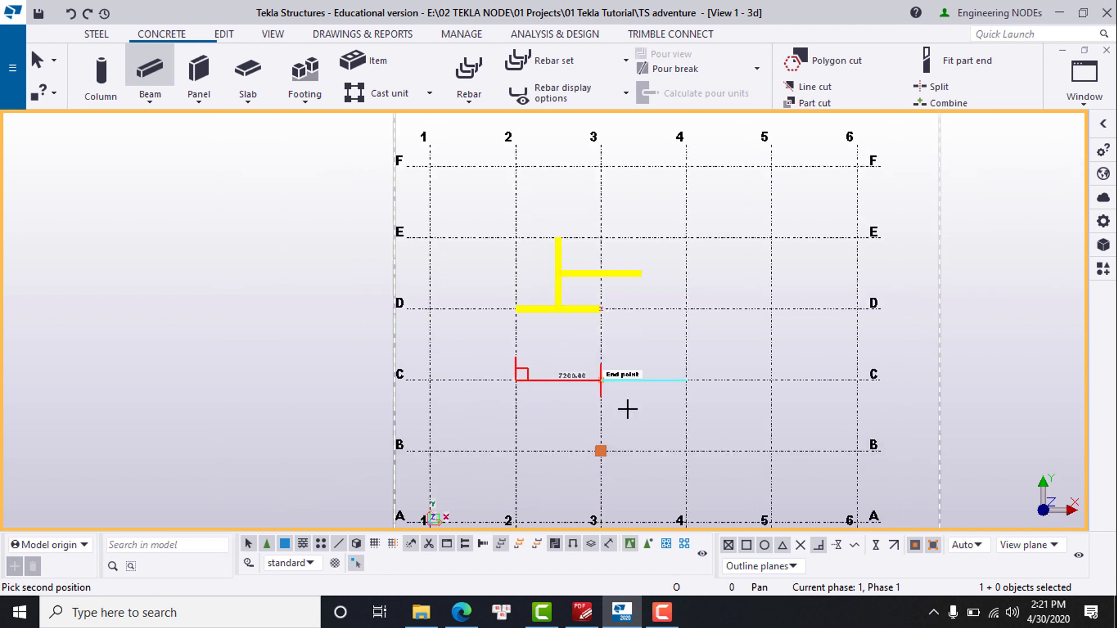
pyautogui.scroll(3, 644, 396)
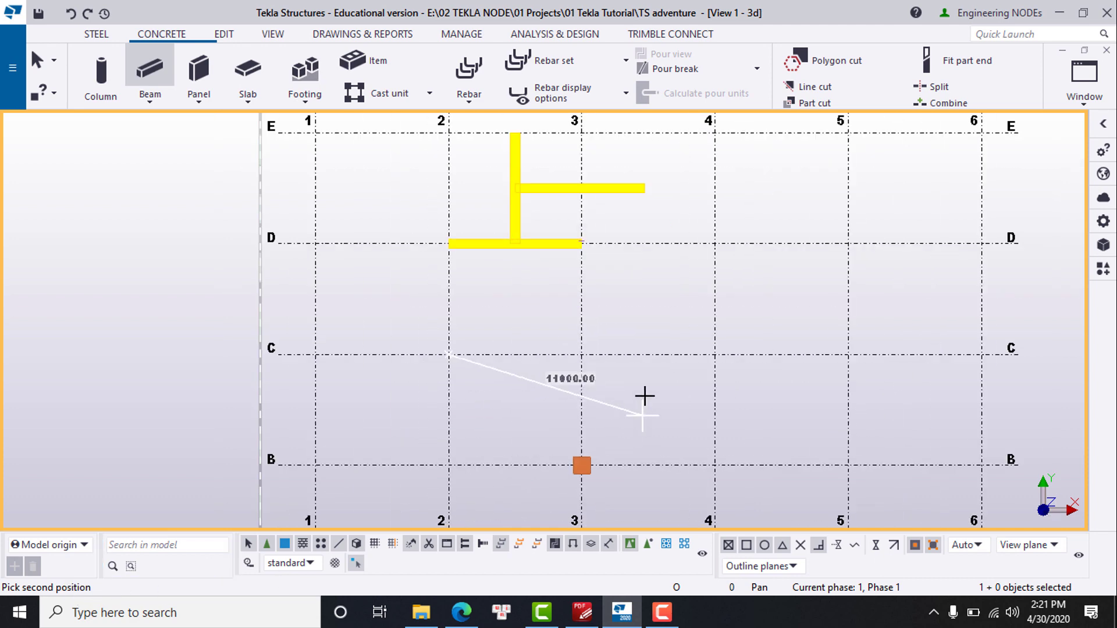
pyautogui.click(712, 248)
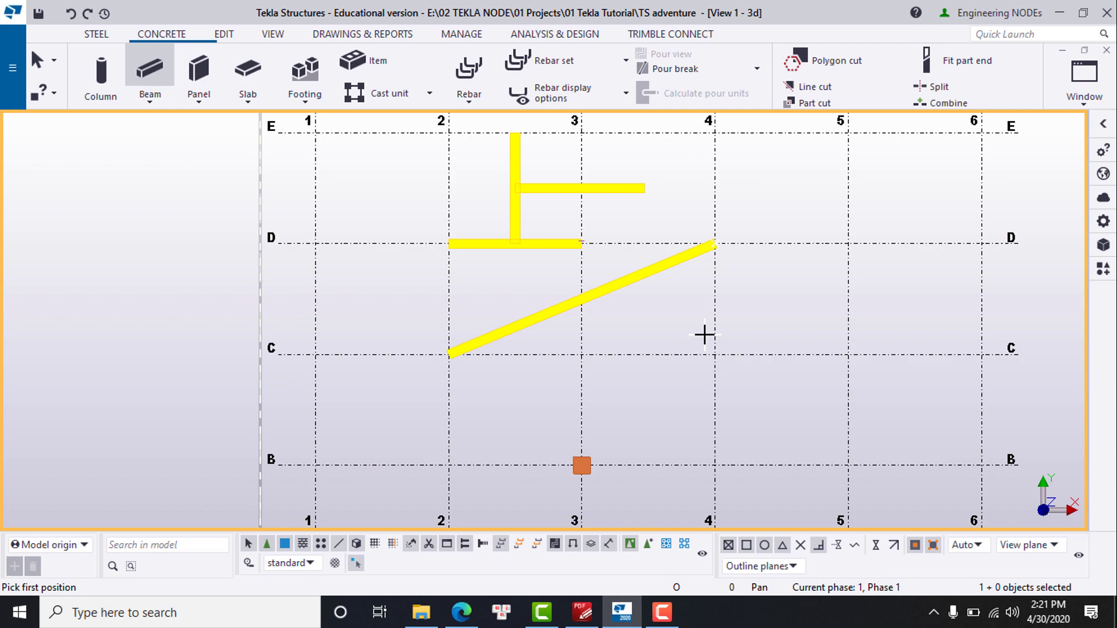
# Select the diagonal beam and the concrete column together in a tilted 3D view, and clear the selection
pyautogui.scroll(-2, 638, 317)
pyautogui.keyDown('ctrl'); pyautogui.moveTo(639, 317); pyautogui.dragTo(448, 217, button='middle'); pyautogui.keyUp('ctrl')
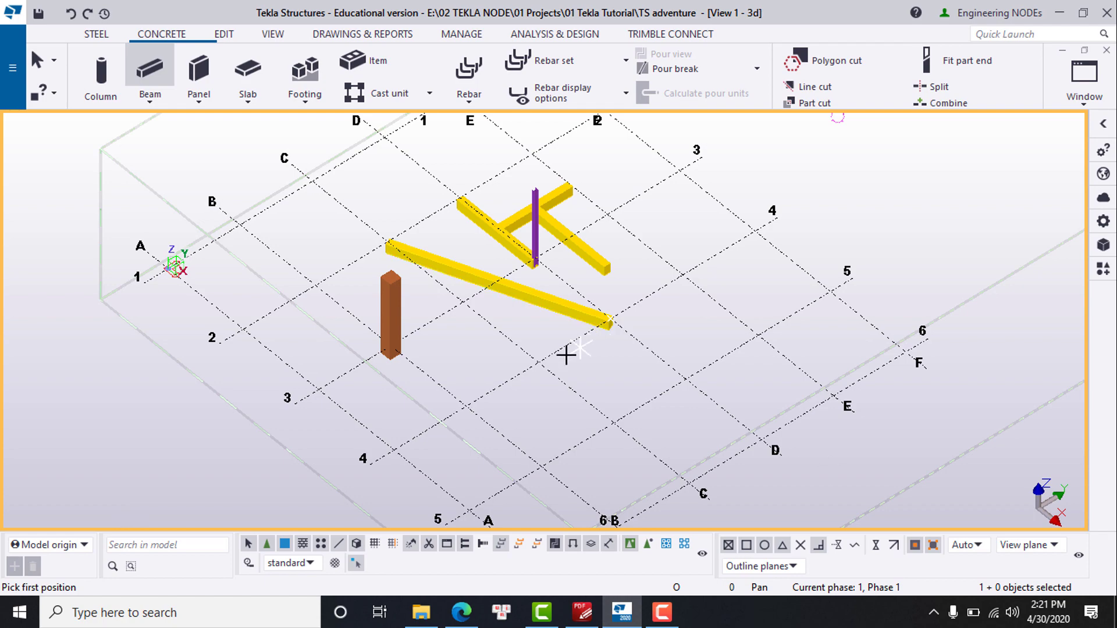
pyautogui.scroll(3, 471, 361)
pyautogui.scroll(-3, 465, 372)
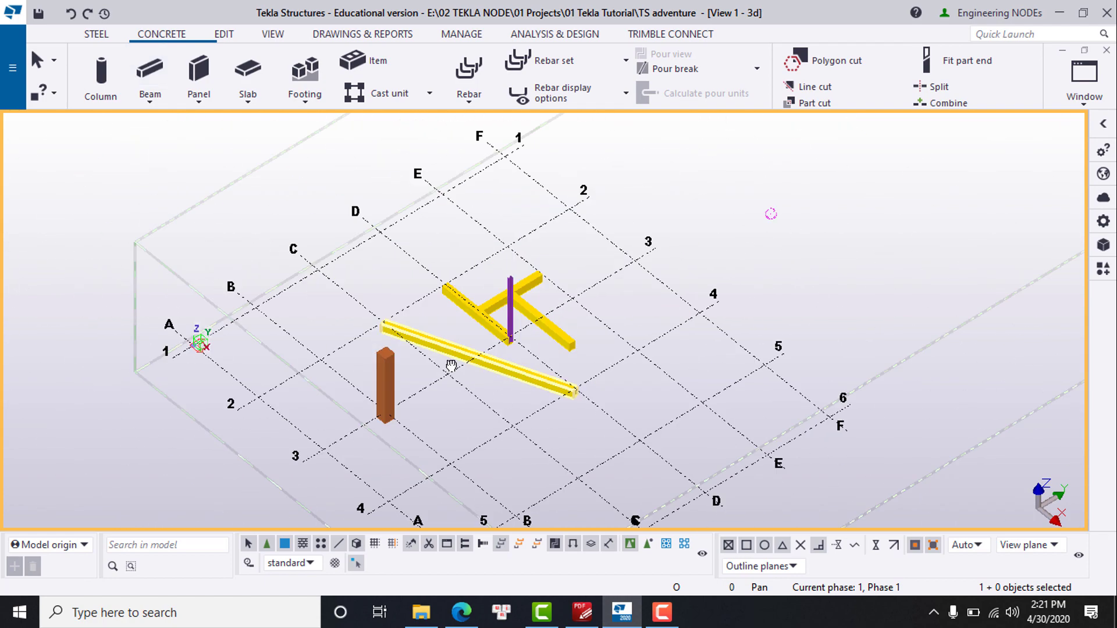
pyautogui.keyDown('ctrl'); pyautogui.moveTo(451, 364); pyautogui.dragTo(469, 299, button='middle'); pyautogui.keyUp('ctrl')
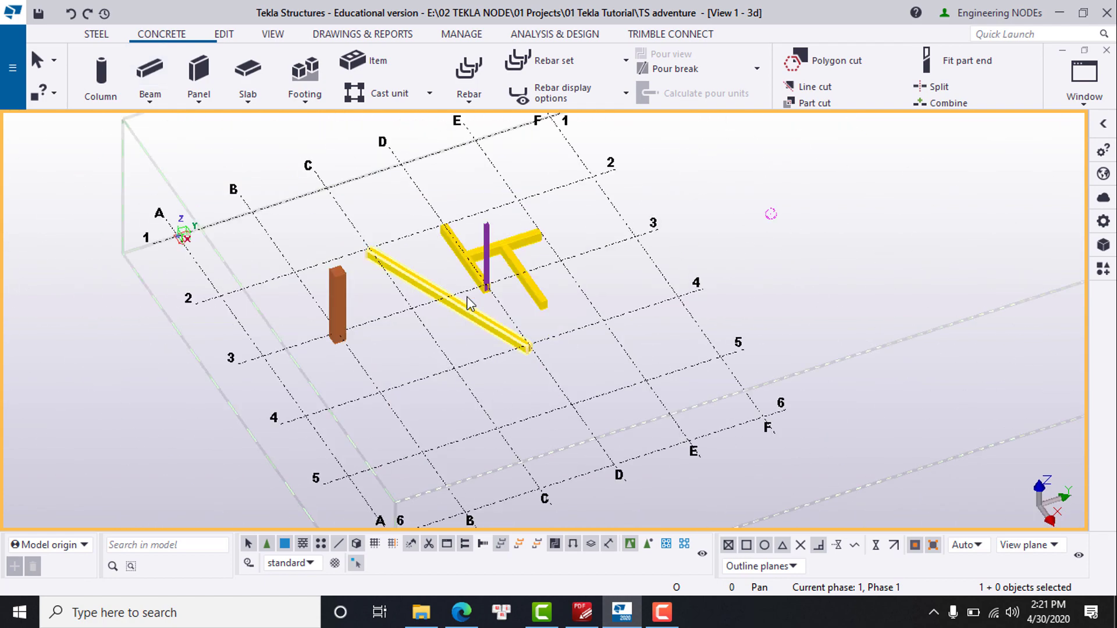
pyautogui.scroll(2, 486, 334)
pyautogui.click(473, 327)
pyautogui.keyDown('shift'); pyautogui.click(311, 303); pyautogui.keyUp('shift')
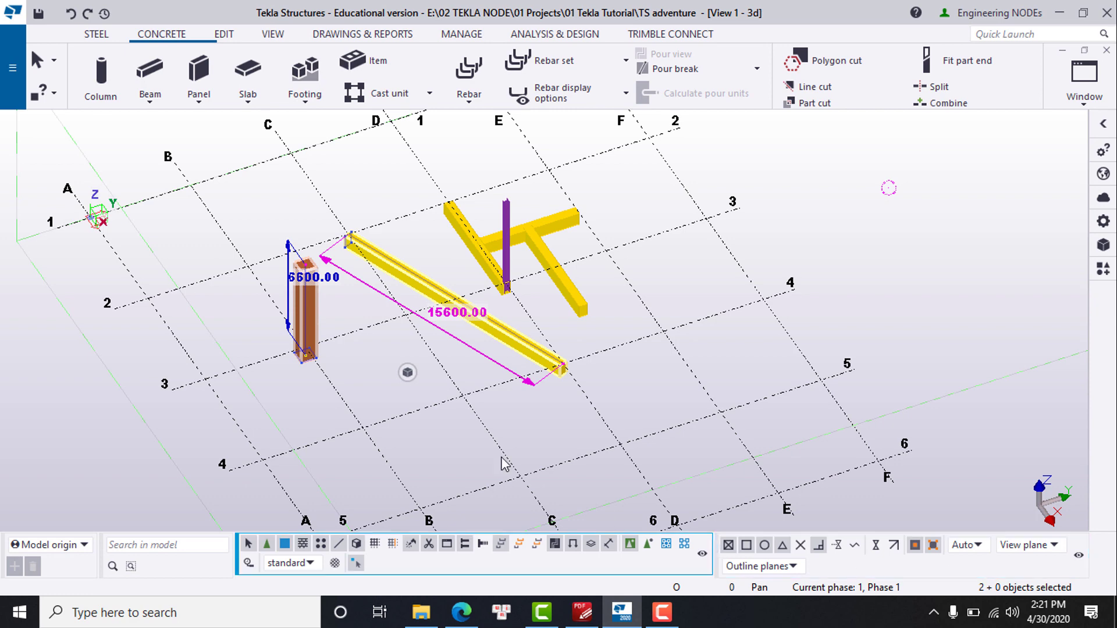
pyautogui.click(367, 399)
pyautogui.scroll(-2, 366, 404)
pyautogui.scroll(2, 373, 372)
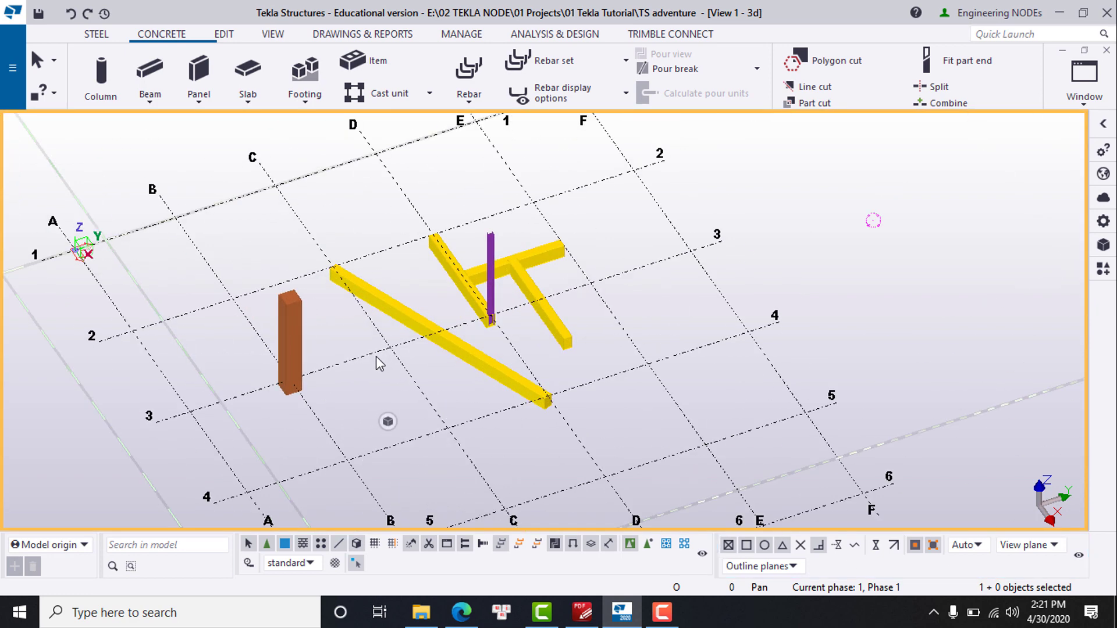
# Search the model for objects named "column" and examine the selected columns from several angles
pyautogui.click(163, 551)
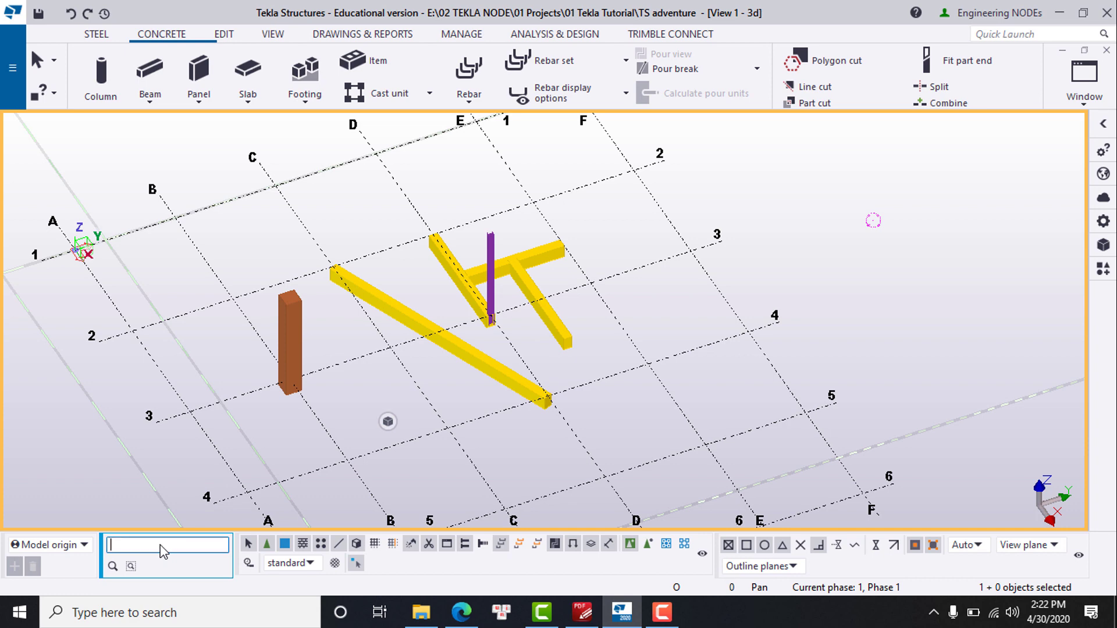
pyautogui.write('clo')
pyautogui.write('umn')
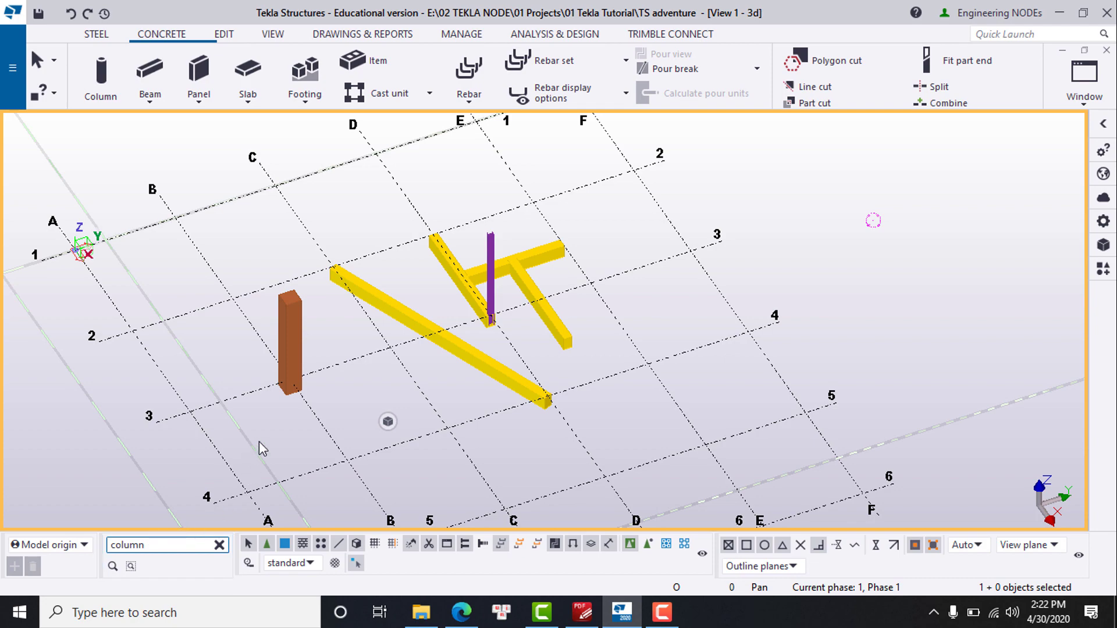
pyautogui.click(113, 565)
pyautogui.scroll(-3, 386, 419)
pyautogui.keyDown('ctrl'); pyautogui.moveTo(386, 419); pyautogui.dragTo(329, 342, button='middle'); pyautogui.keyUp('ctrl')
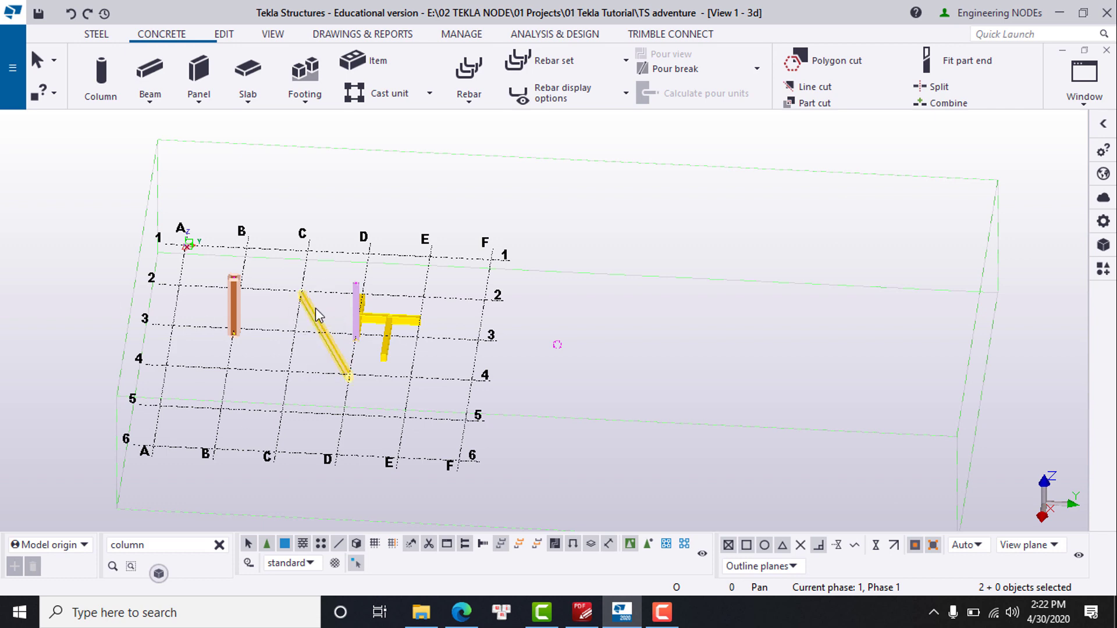
pyautogui.scroll(3, 274, 317)
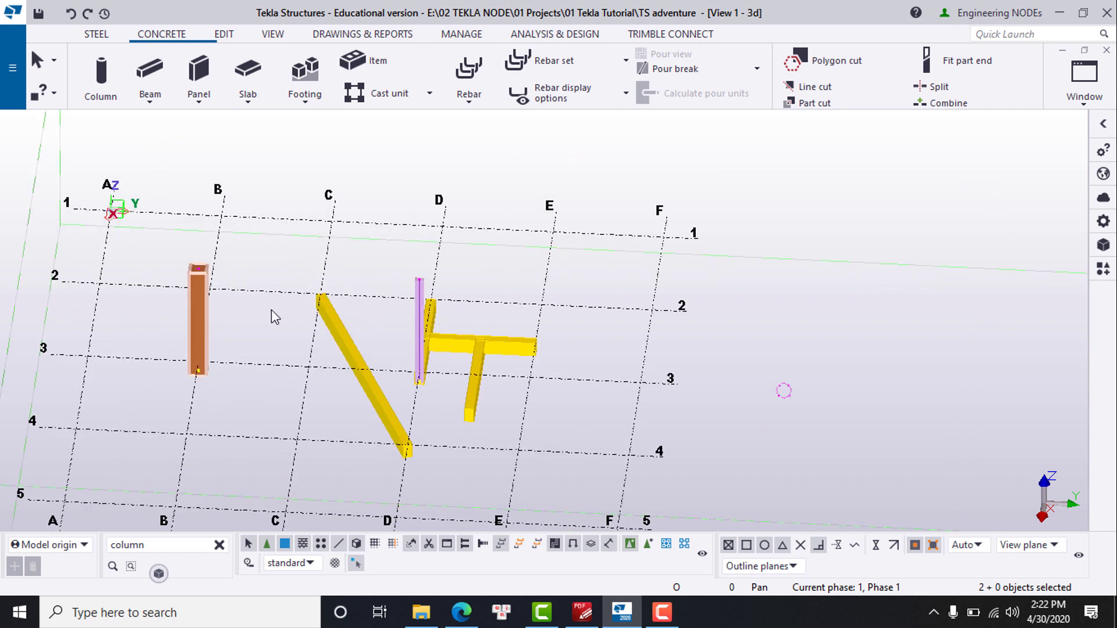
pyautogui.keyDown('ctrl'); pyautogui.moveTo(274, 317); pyautogui.dragTo(235, 418, button='middle'); pyautogui.keyUp('ctrl')
pyautogui.scroll(-3, 314, 316)
pyautogui.scroll(3, 303, 349)
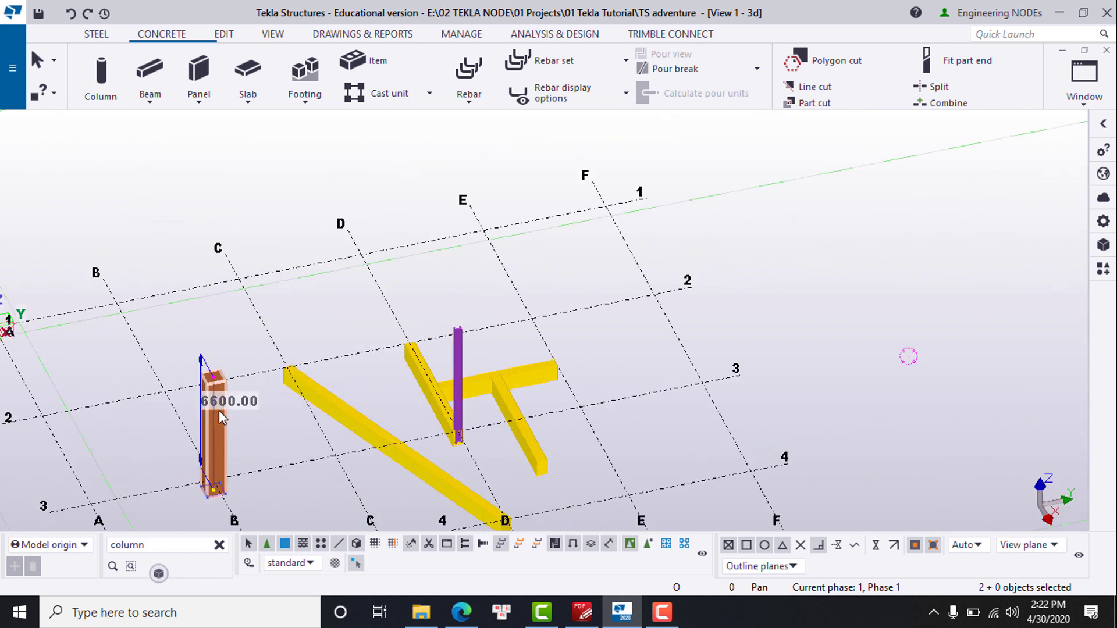
# Show the properties of the concrete column at grid intersection B/3 and copy its profile value
pyautogui.doubleClick(219, 410)
pyautogui.click(470, 250)
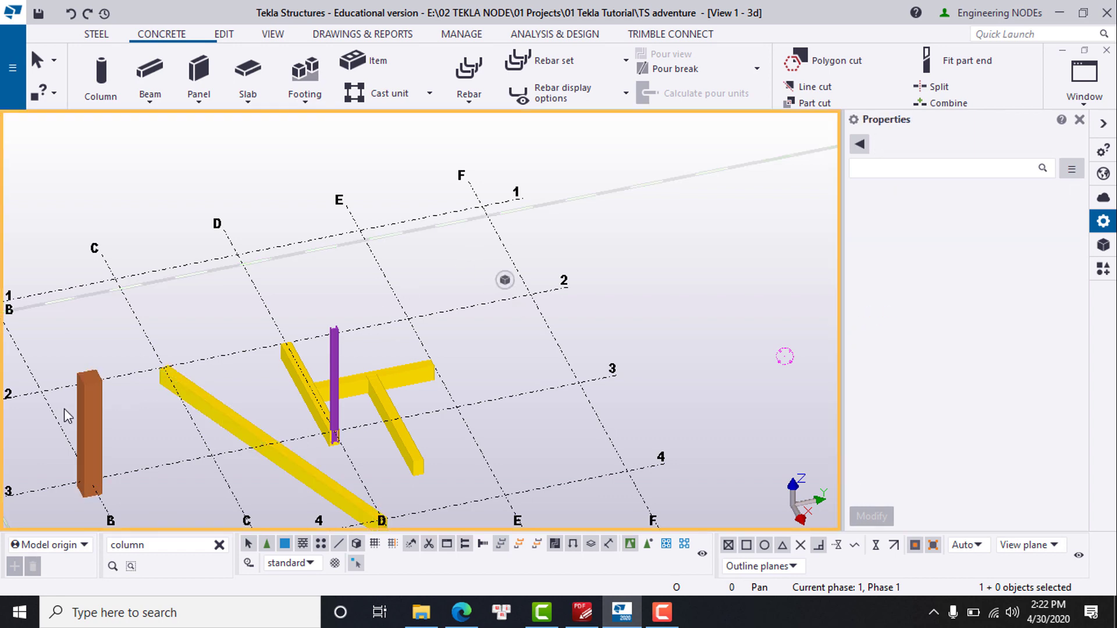
pyautogui.click(89, 400)
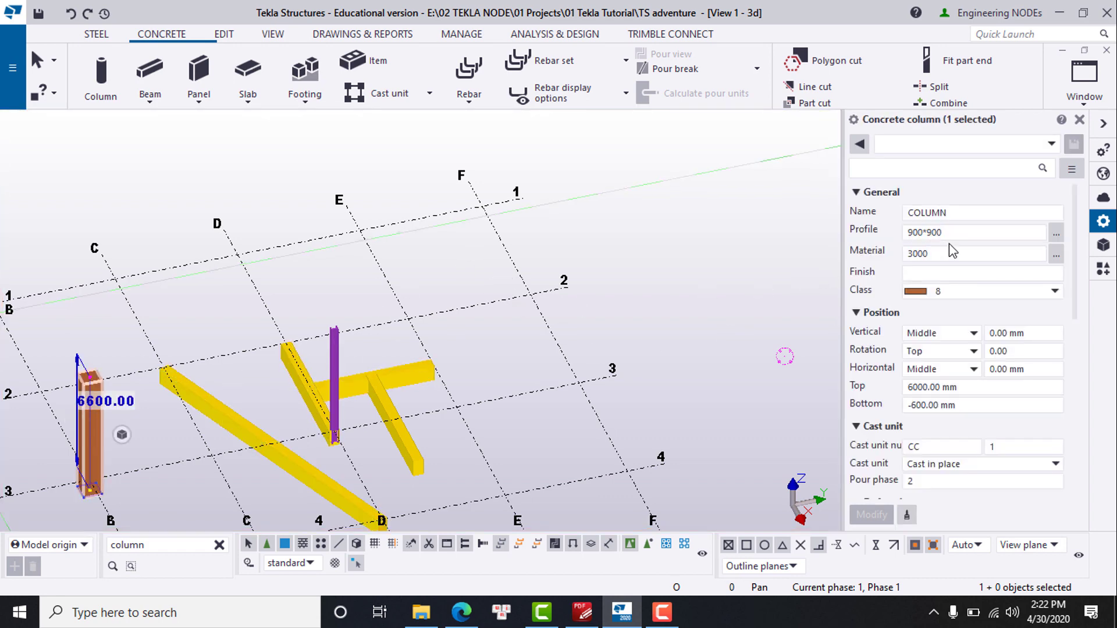
pyautogui.click(955, 233)
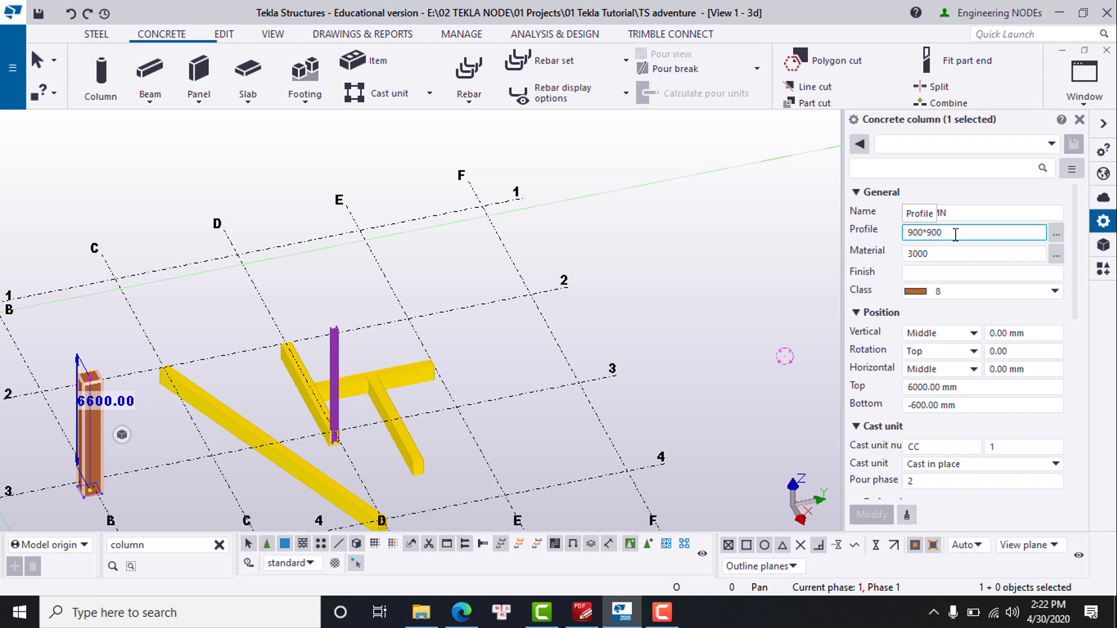
pyautogui.moveTo(955, 235); pyautogui.dragTo(901, 235)
pyautogui.hotkey('ctrl', 'c')
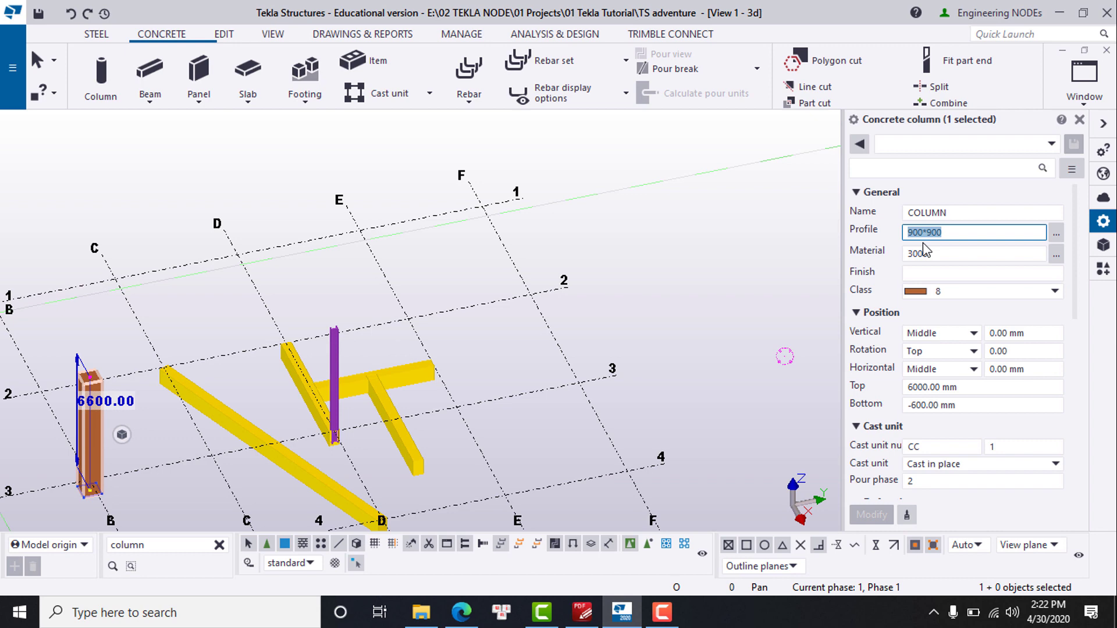
# Replace the model search text with the copied profile 900*900, search for matching objects, and clear the selection after viewing them
pyautogui.click(168, 550)
pyautogui.doubleClick(148, 545)
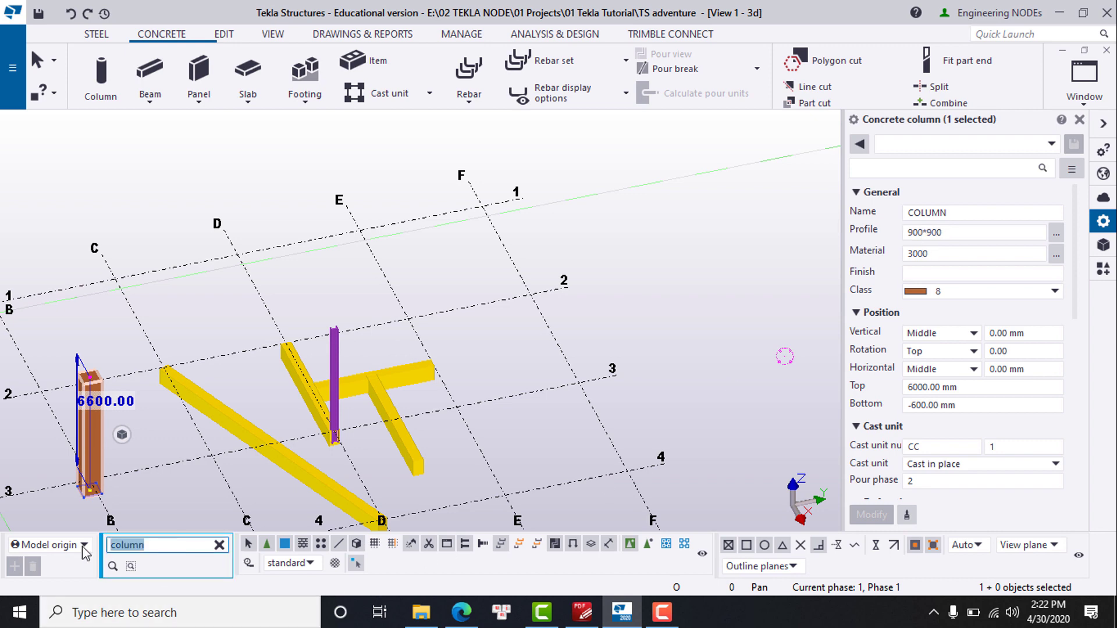
pyautogui.hotkey('ctrl', 'v')
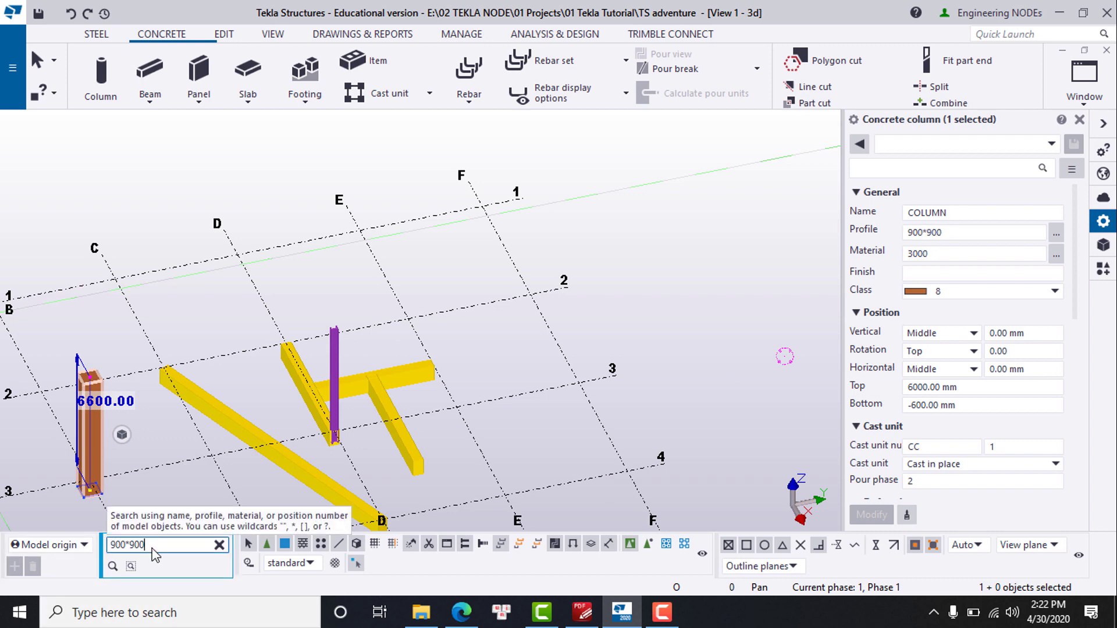
pyautogui.click(112, 566)
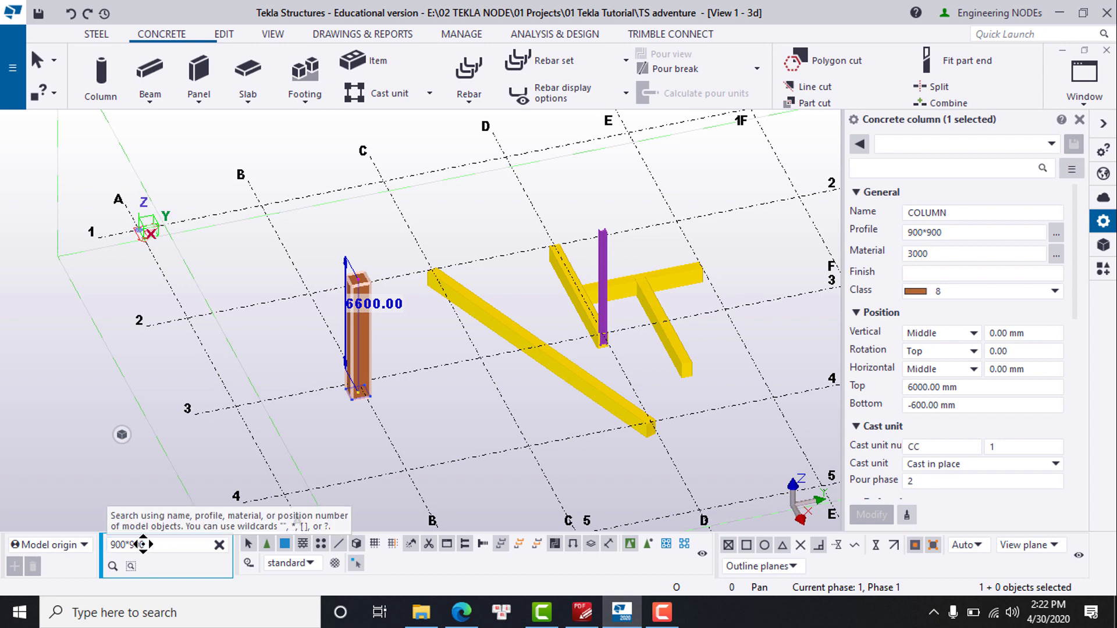
pyautogui.scroll(2, 367, 349)
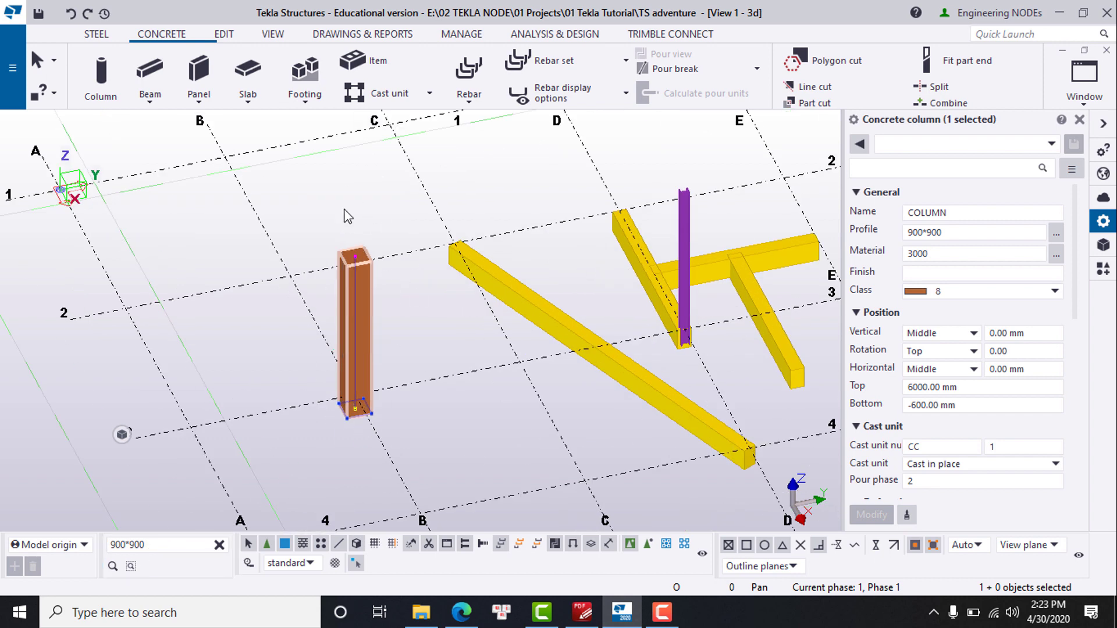
pyautogui.scroll(-6, 287, 432)
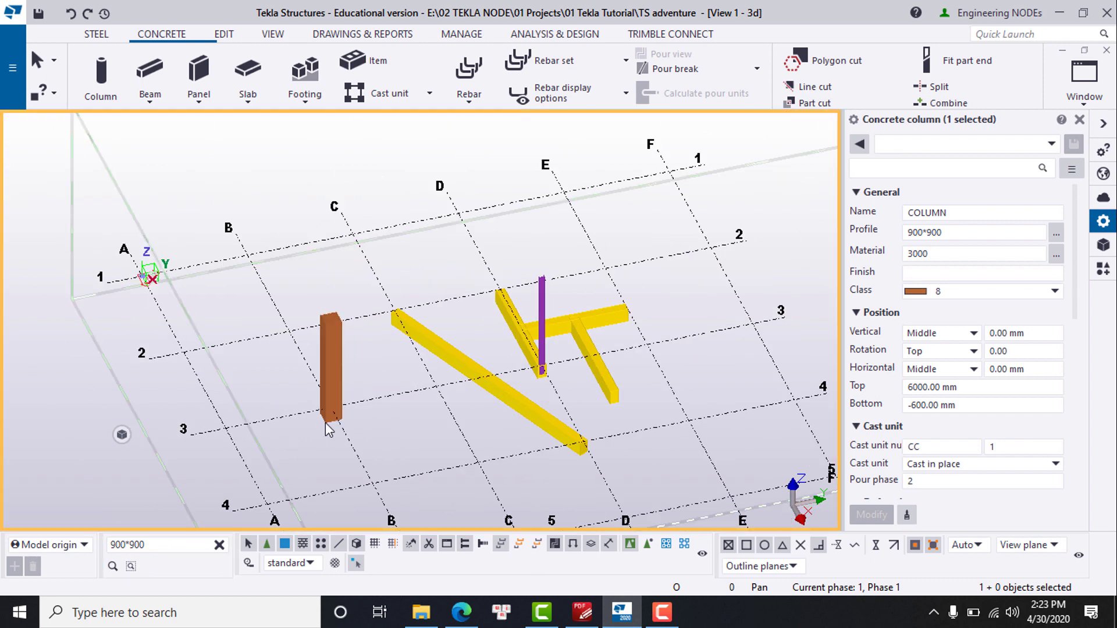
pyautogui.press('Escape')
pyautogui.scroll(4, 507, 402)
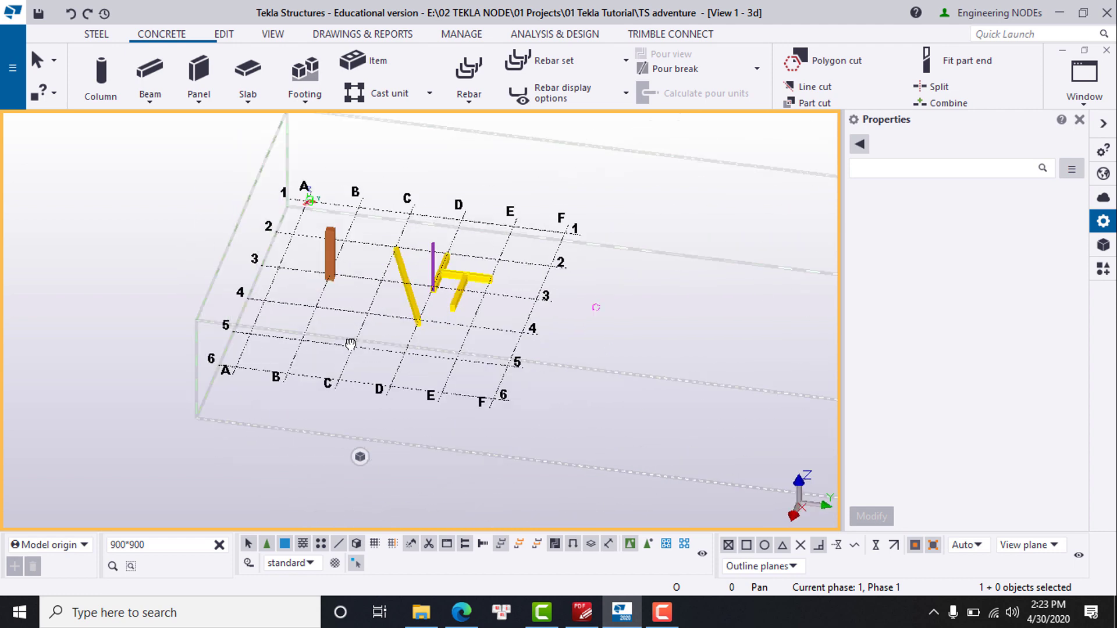